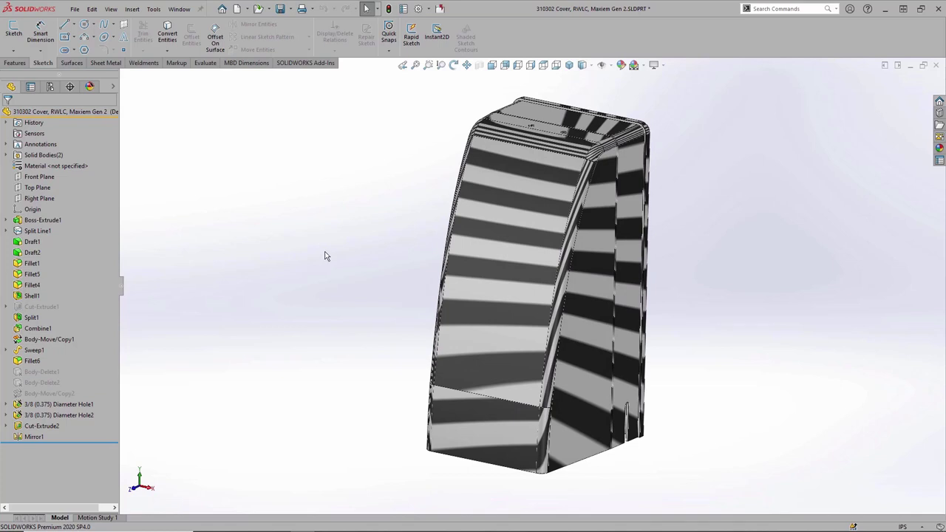
Step: Turn off the zebra stripes display and add the sketch under Boss-Extrude1 to Favorites
key("s")
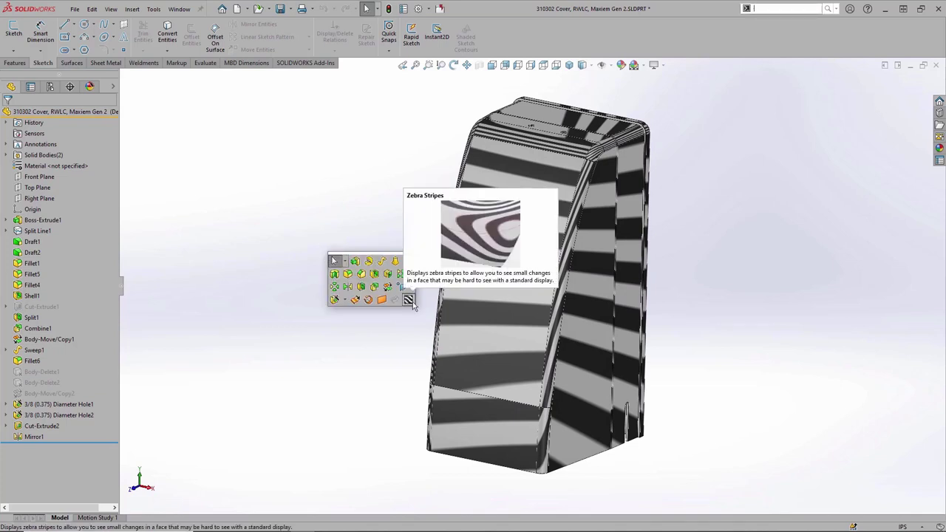
left_click(409, 299)
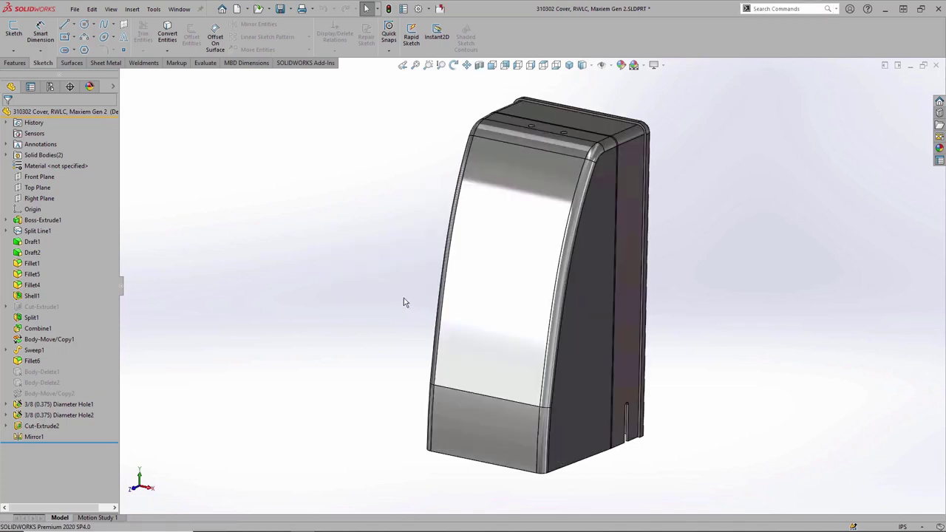
left_click(5, 220)
left_click(48, 235)
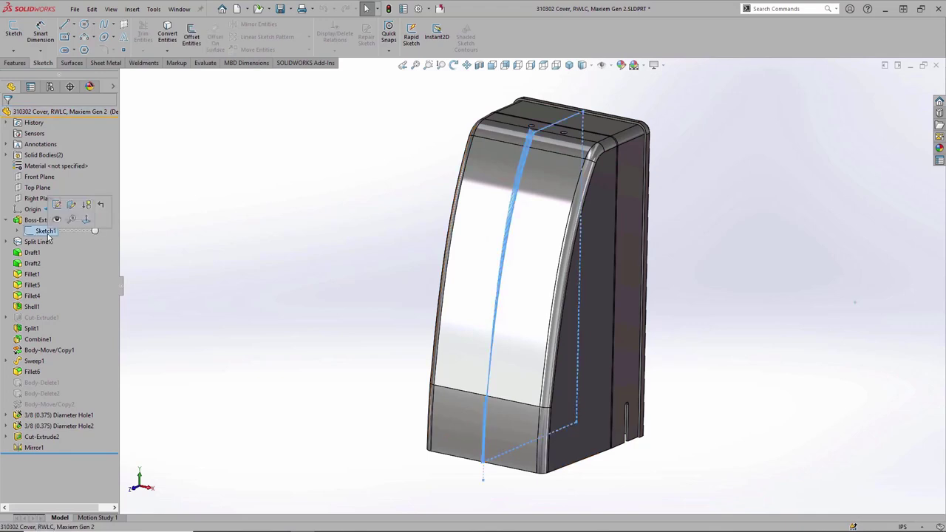
right_click(47, 235)
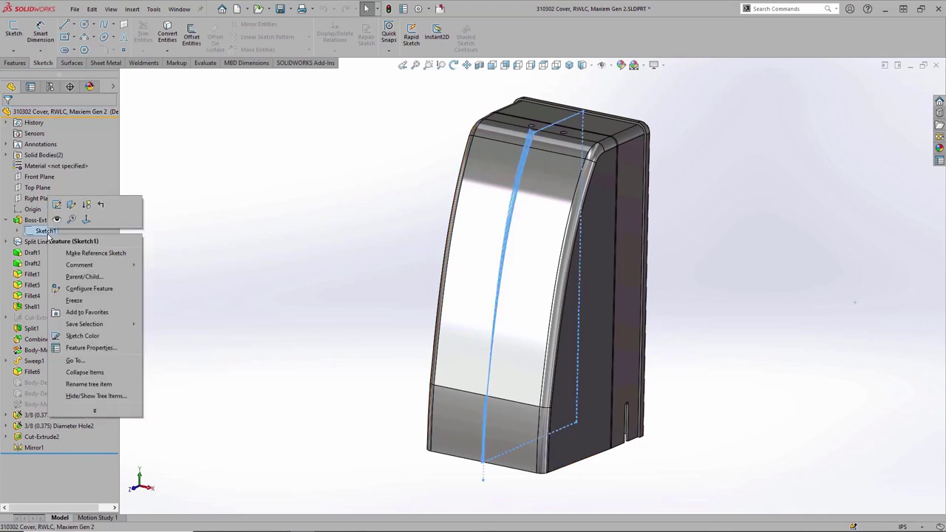
left_click(87, 311)
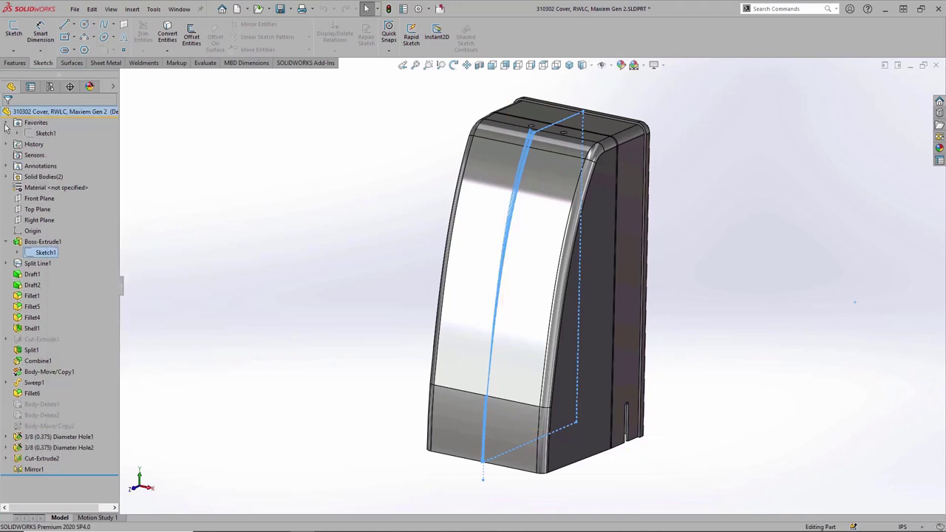
Step: Open the favorite Sketch1 for editing and switch to the saved G3 Sketch view
right_click(52, 135)
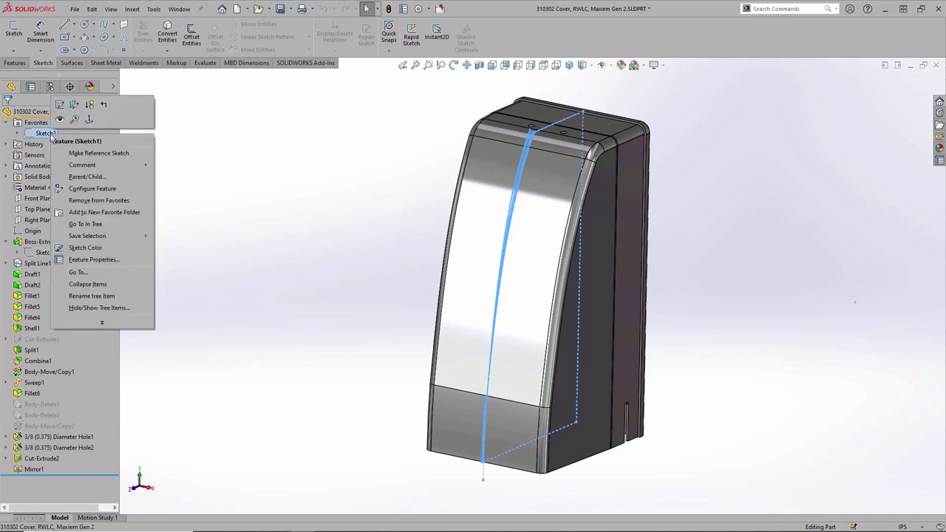
left_click(73, 123)
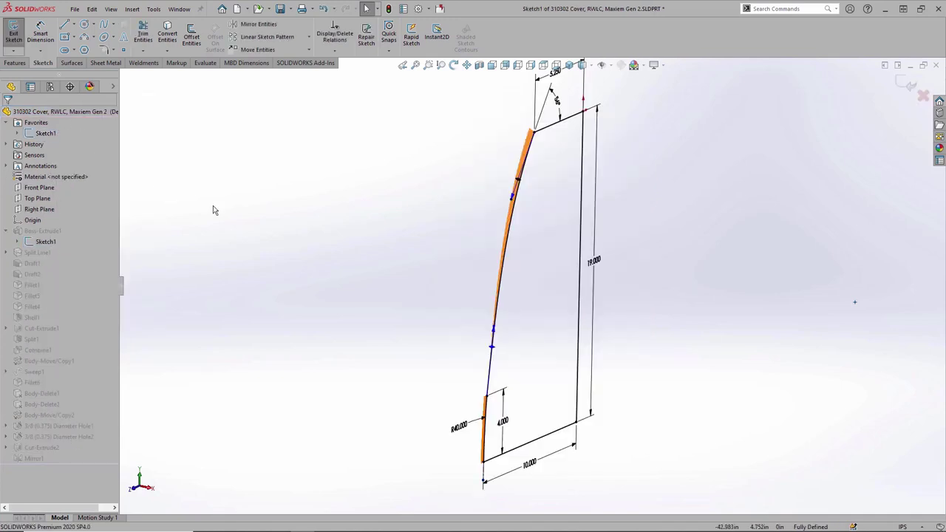
key("space")
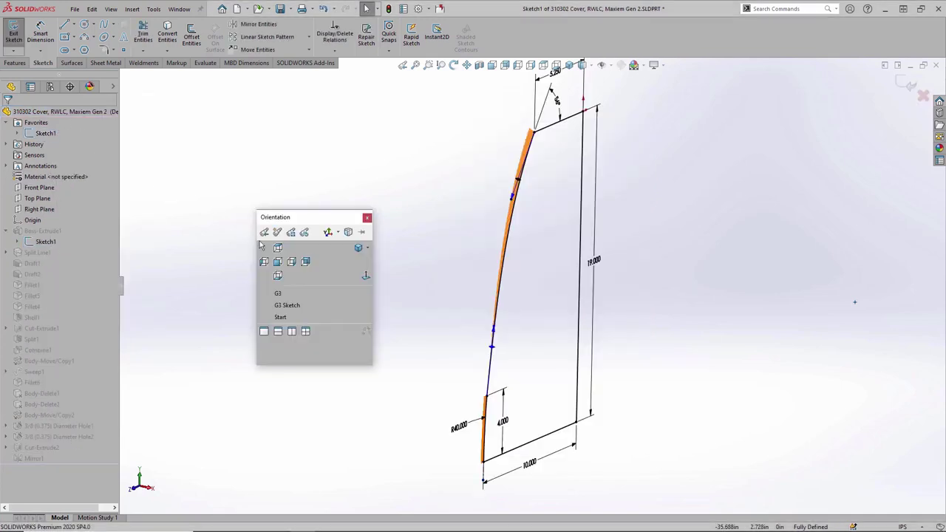
left_click(300, 304)
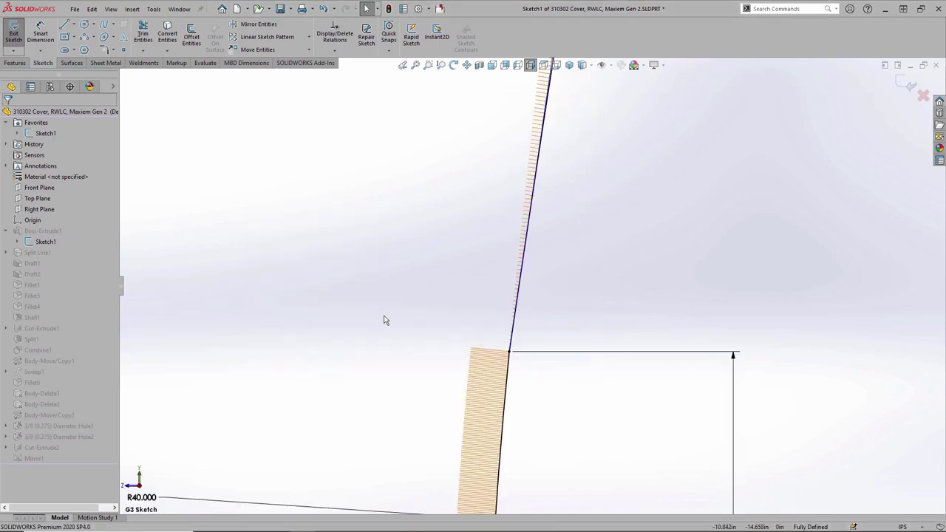
Step: Add a tangent relation at the point where the R40 arc meets the spline
left_click(513, 388)
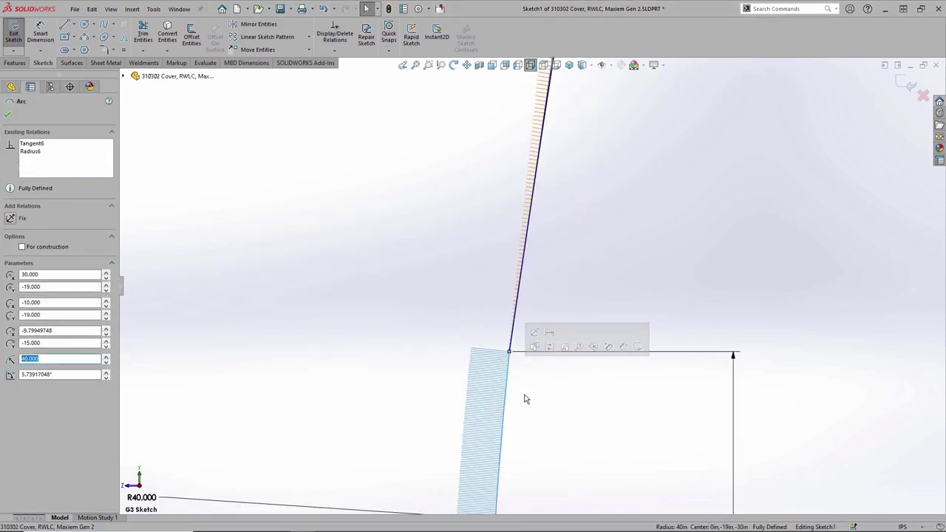
left_click(525, 398)
left_click(519, 324)
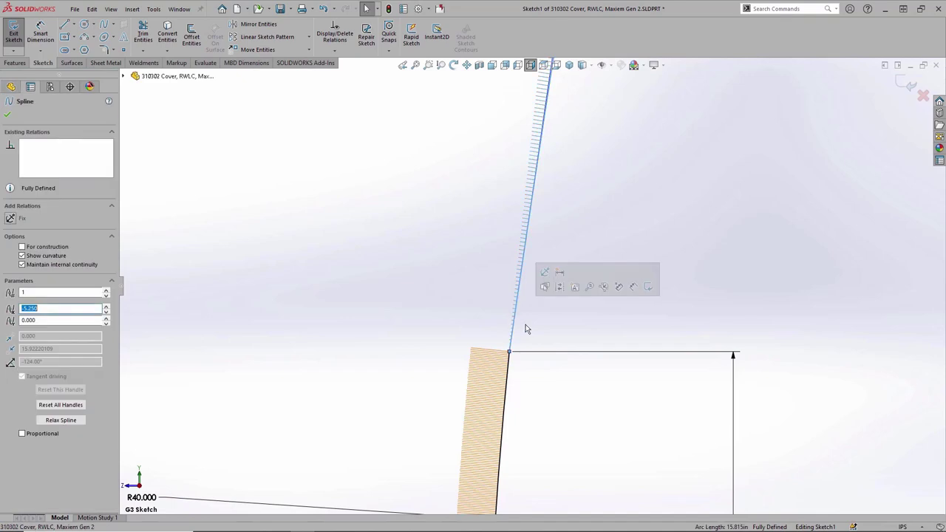
left_click(526, 329)
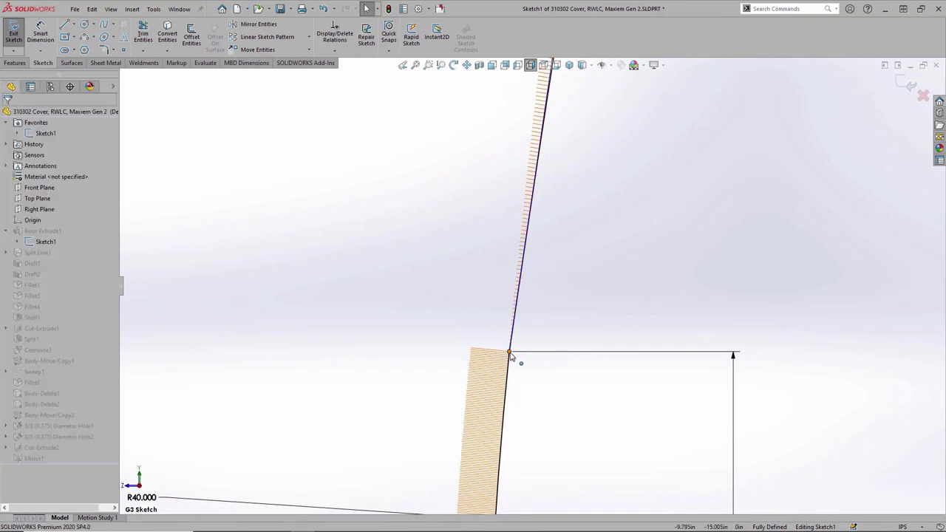
left_click(509, 354)
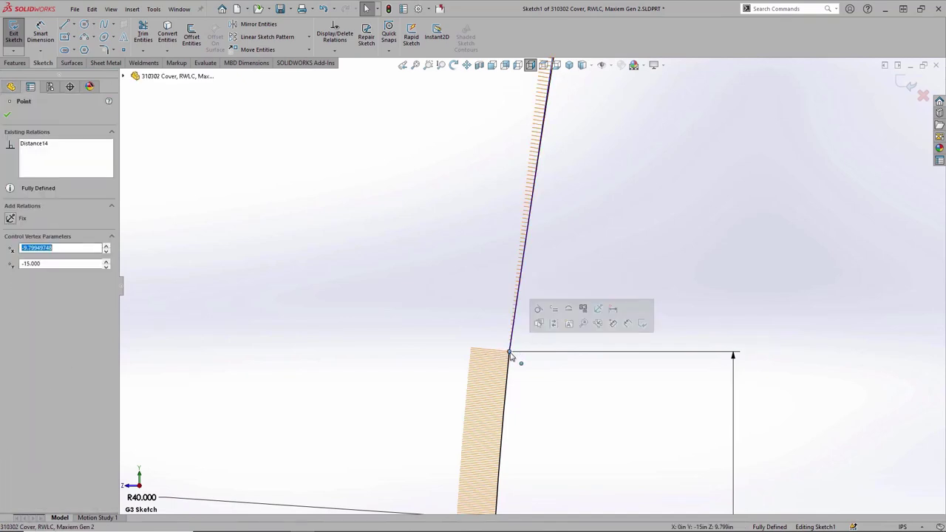
left_click(540, 310)
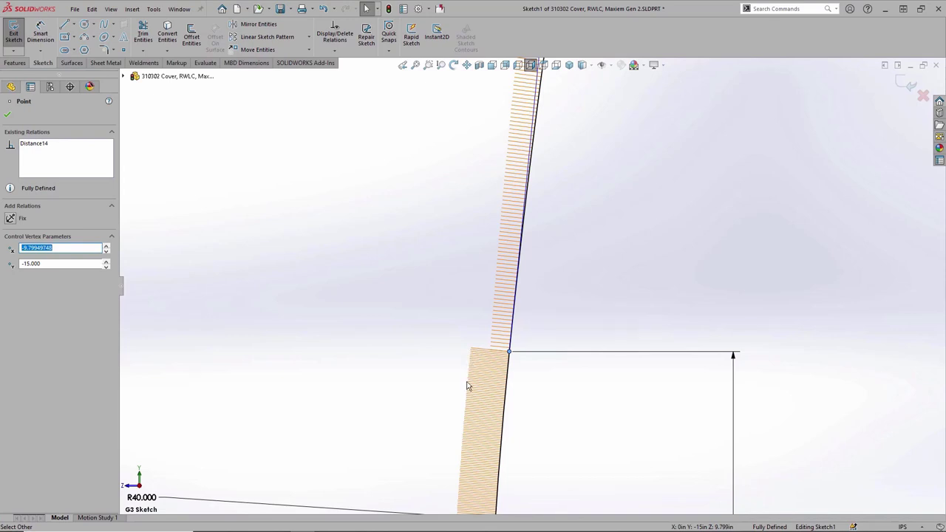
Step: Apply an equal curvature relation at the shared endpoint of the R40 arc and the spline
left_click(513, 372)
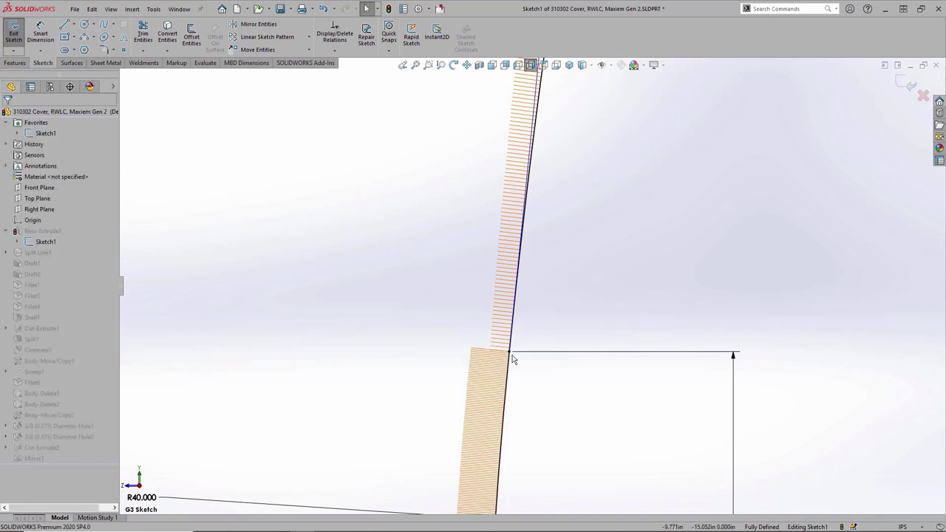
left_click(509, 352)
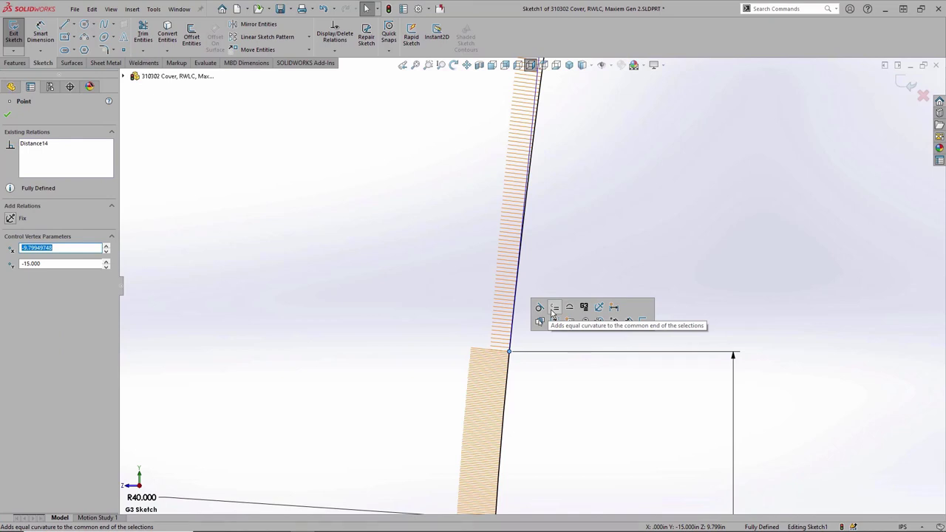
left_click(553, 310)
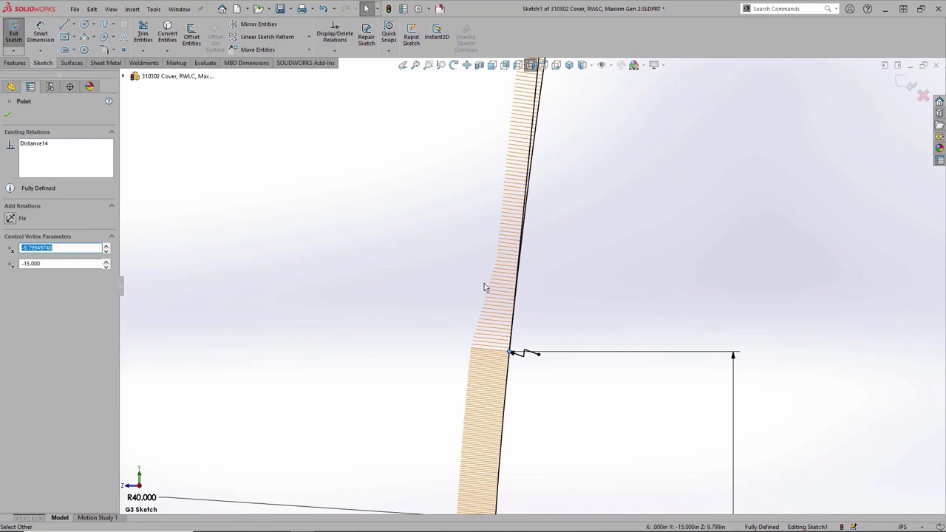
Step: Apply the G3 torsion continuity relation at the arc-spline endpoint and exit the sketch, keeping the changes
left_click(512, 353)
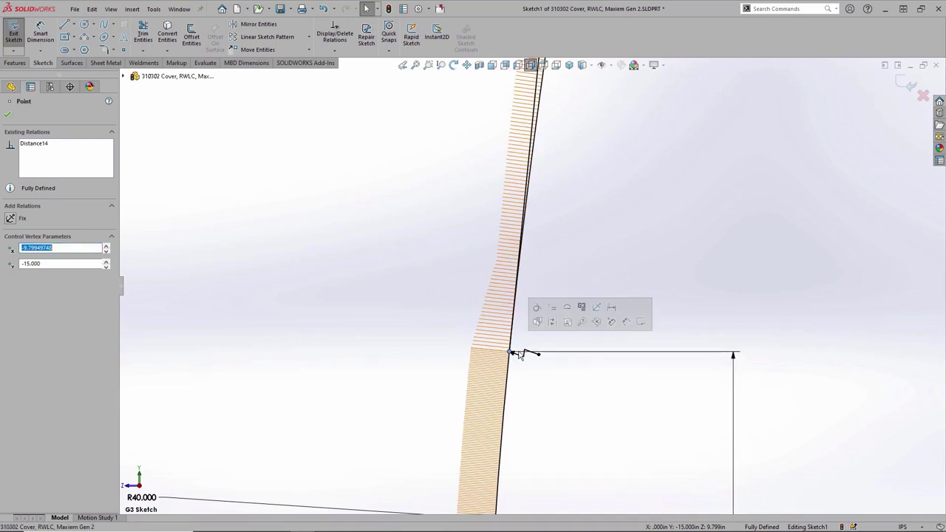
left_click(582, 314)
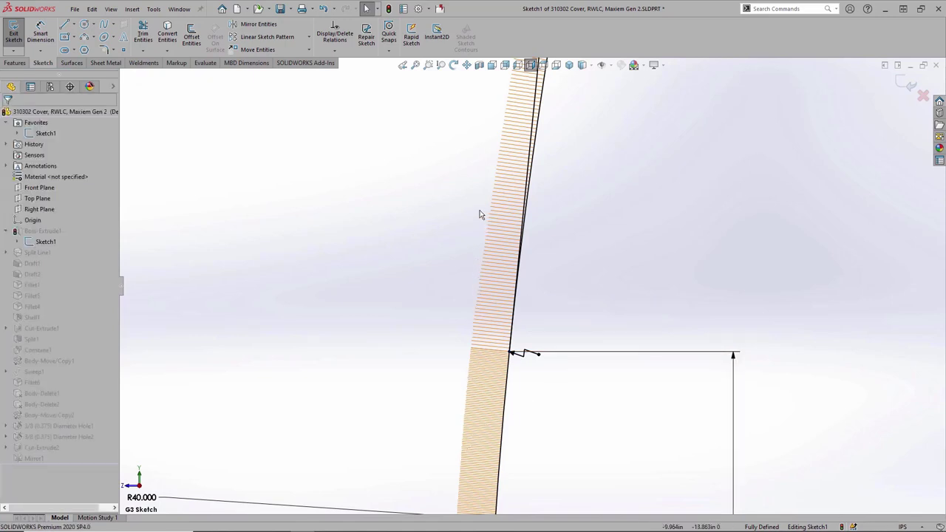
key("d")
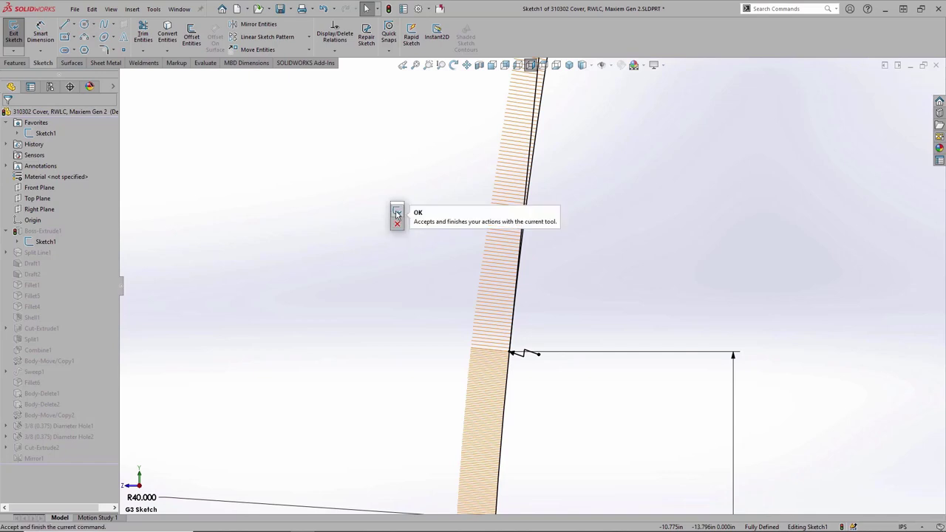
left_click(397, 214)
Step: Examine the stripe flow across the cover's front faces with zebra stripes from the saved G3 view
key("space")
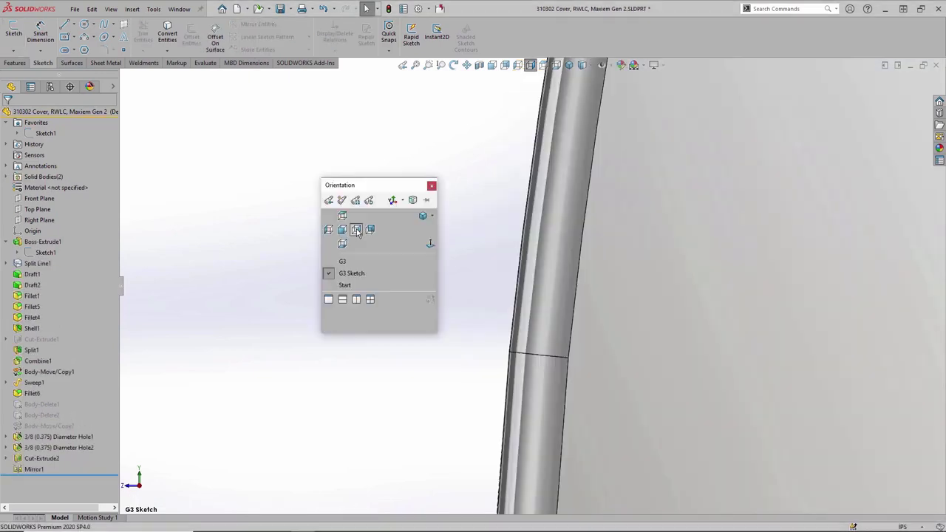
left_click(355, 262)
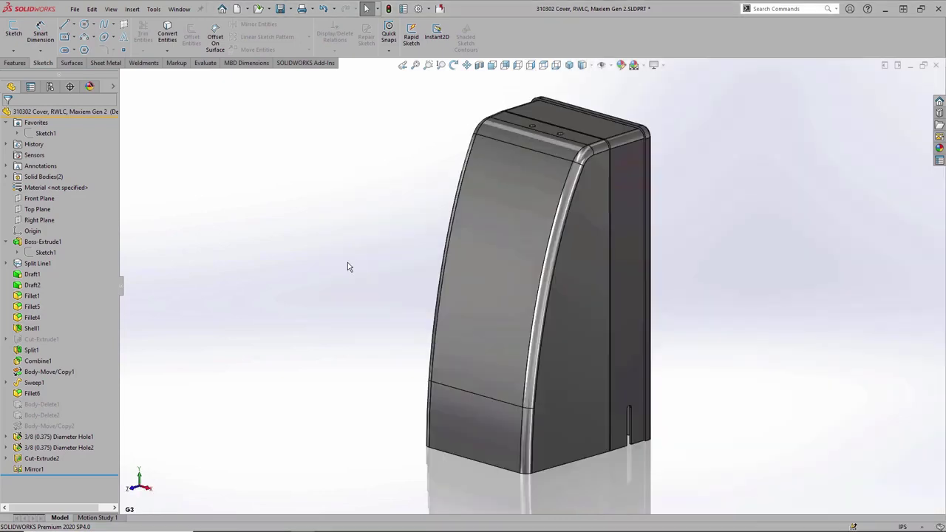
key("s")
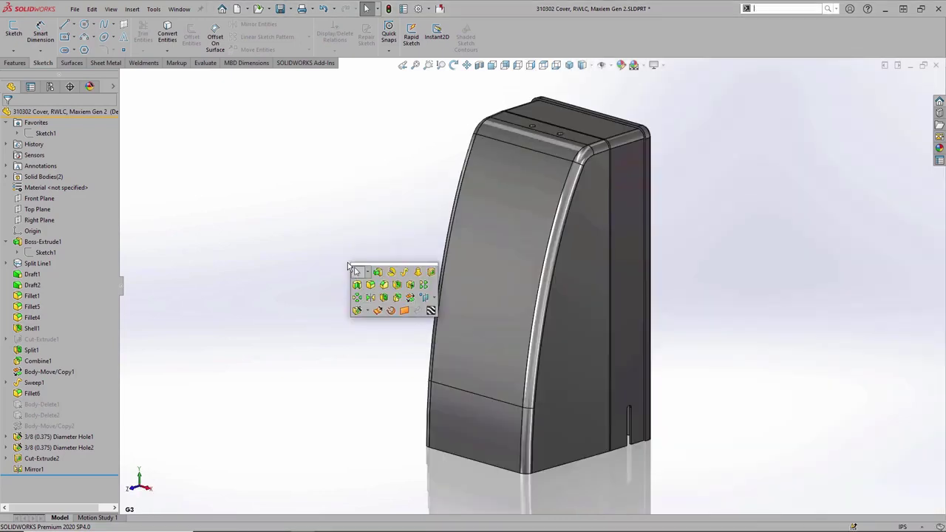
left_click(429, 311)
mouse_move(357, 313)
middle_mouse_down()
mouse_move(407, 348)
mouse_move(363, 327)
middle_mouse_up()
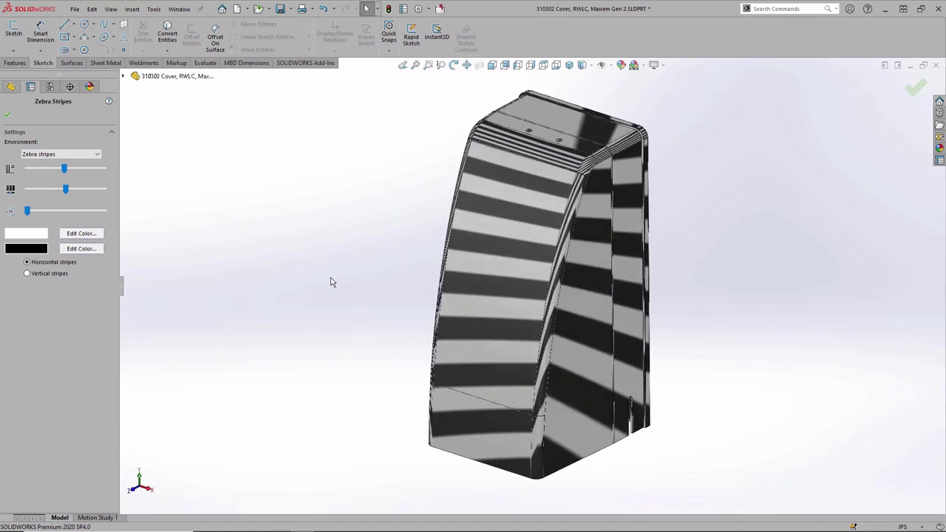
Step: Turn off the zebra stripes and close the cover part
key("s")
left_click(412, 327)
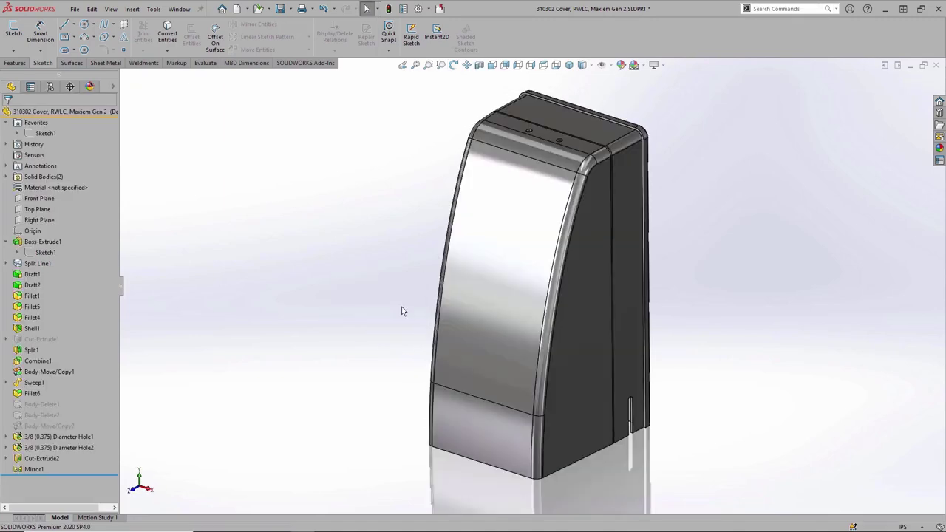
left_click(440, 9)
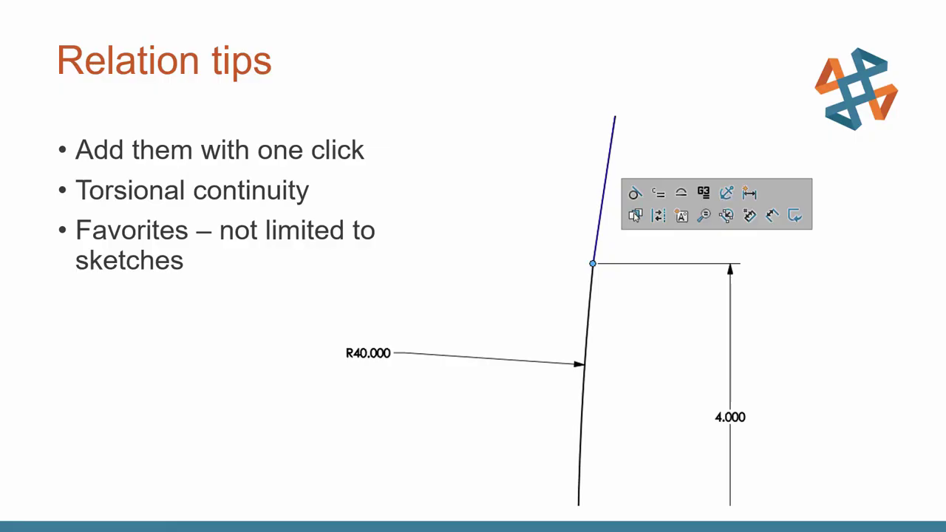
key("Right")
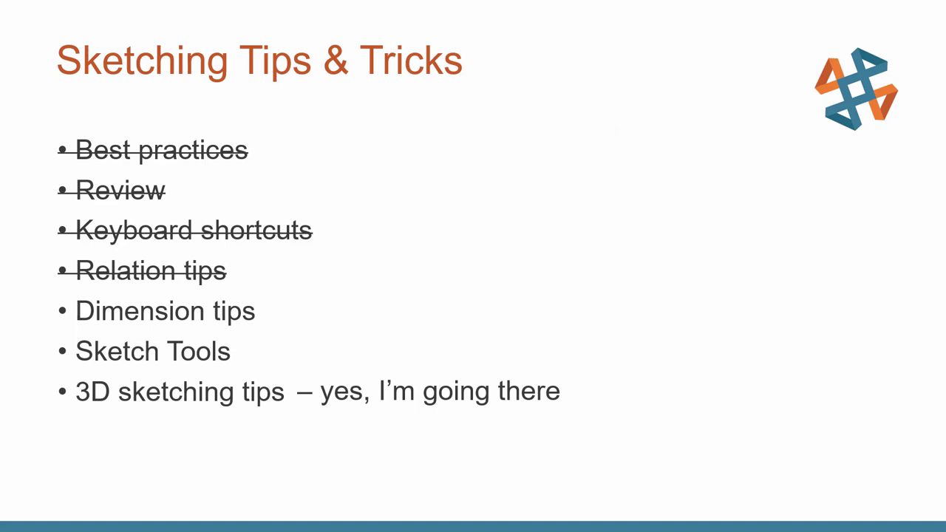
key("Right")
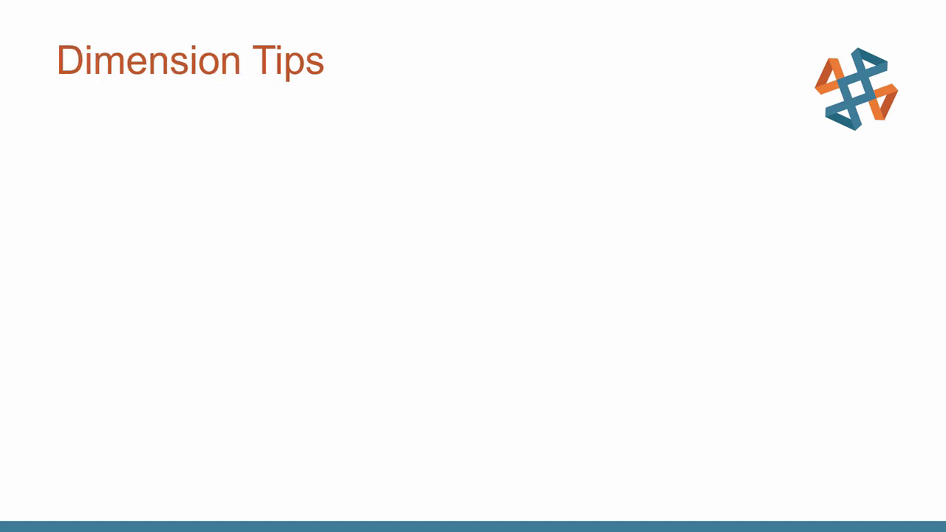
key("Right")
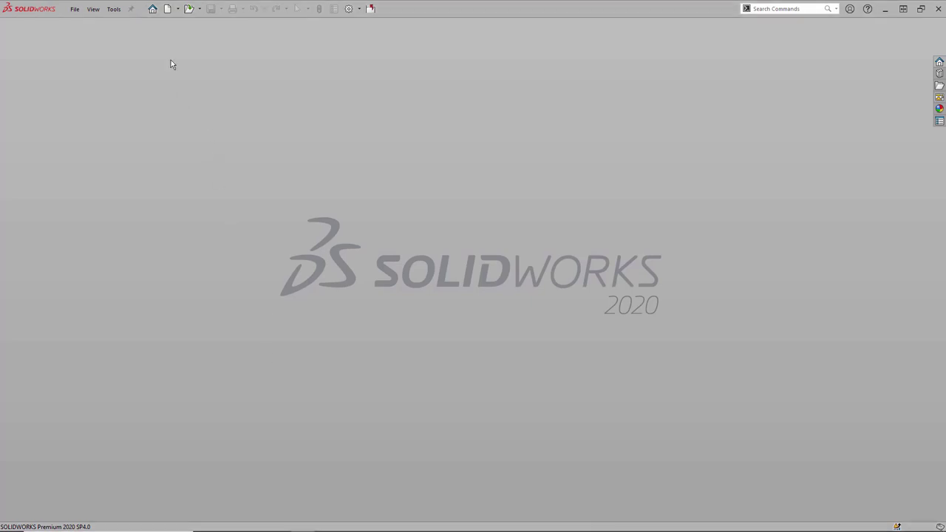
Step: Create a new part from the Part_MM training template and start a sketch on the Front Plane
left_click(167, 9)
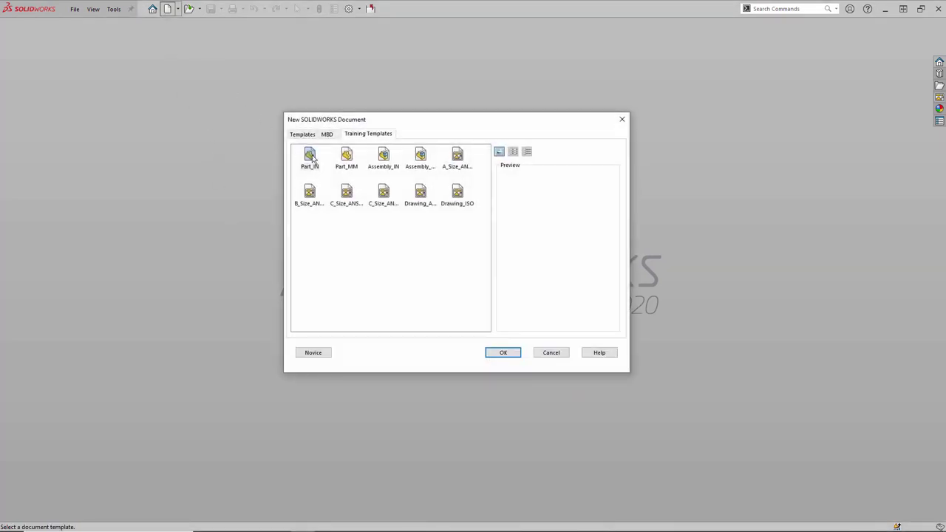
double_click(345, 157)
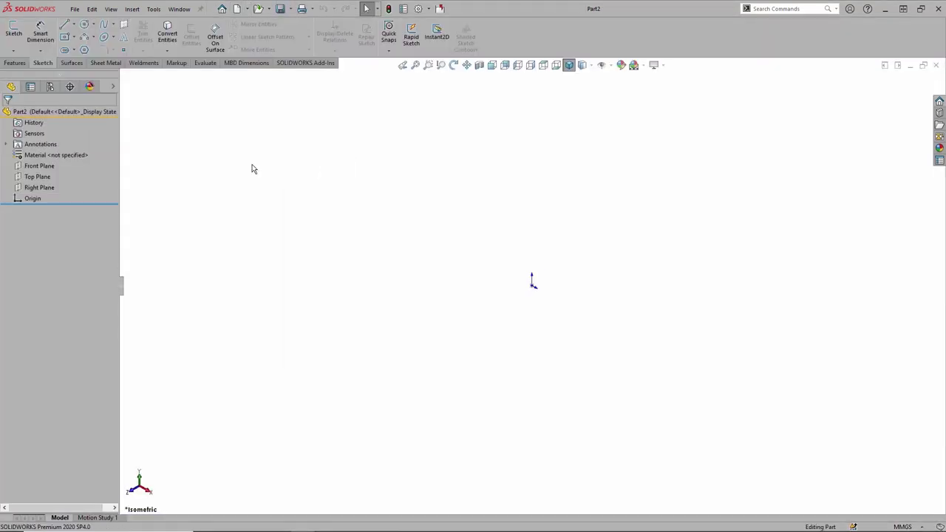
left_click(46, 166)
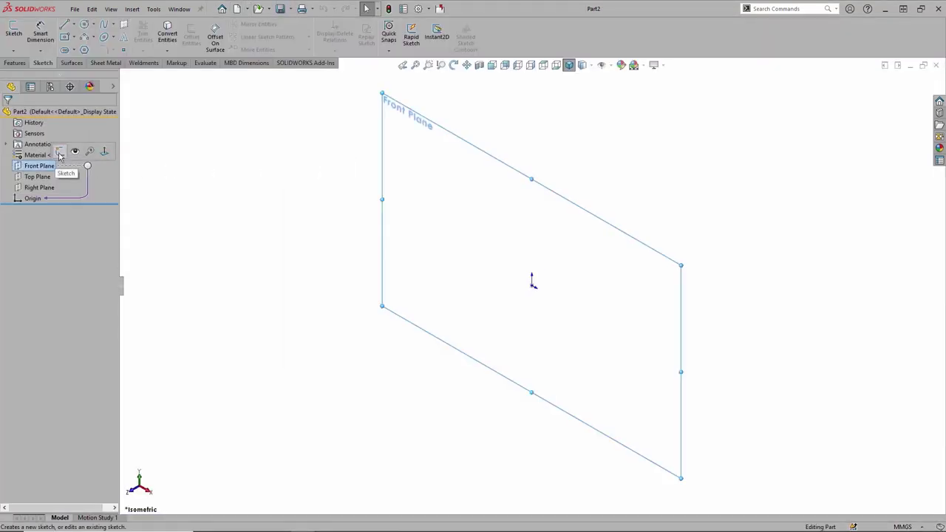
left_click(60, 156)
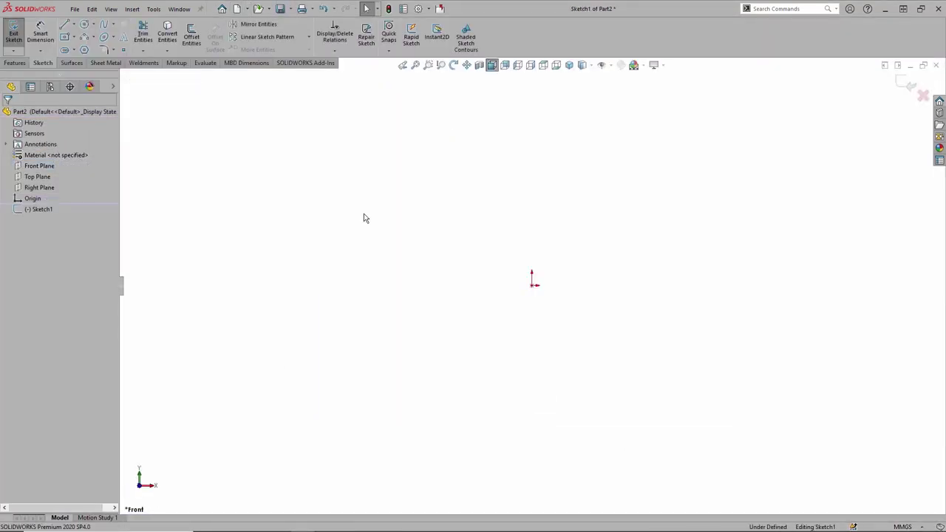
Step: Sketch a vertical centerline up from the origin and a horizontal centerline about 66 mm long extending from the origin along positive X
key("s")
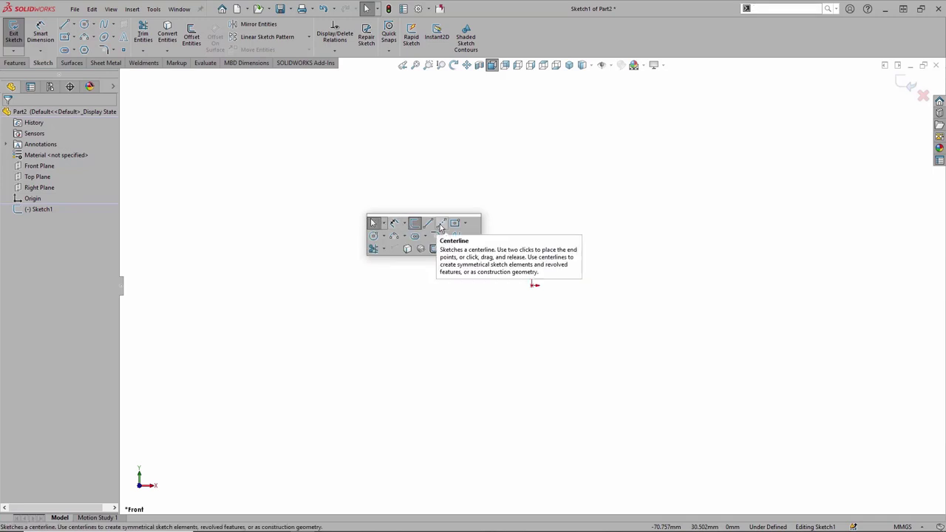
key("l")
left_click(532, 283)
left_click(532, 179)
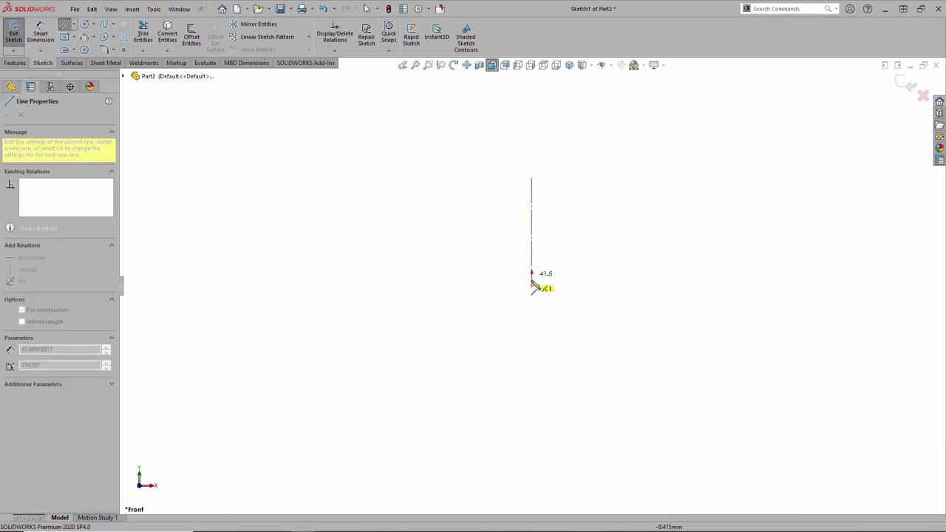
left_click(532, 285)
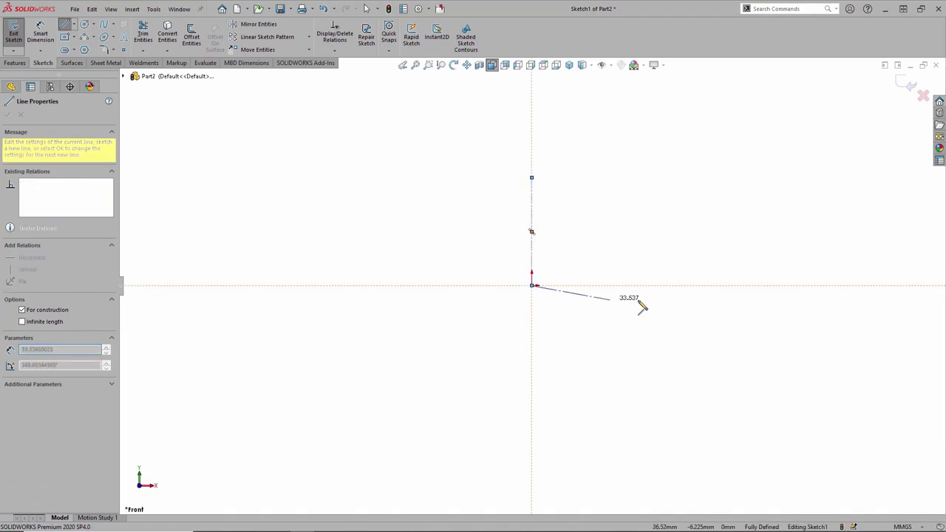
double_click(689, 288)
Step: Sketch a horizontal centerpoint straight slot at the horizontal centerline's free end, about 28.2 mm between arc centers and 11.6 mm wide
key("s")
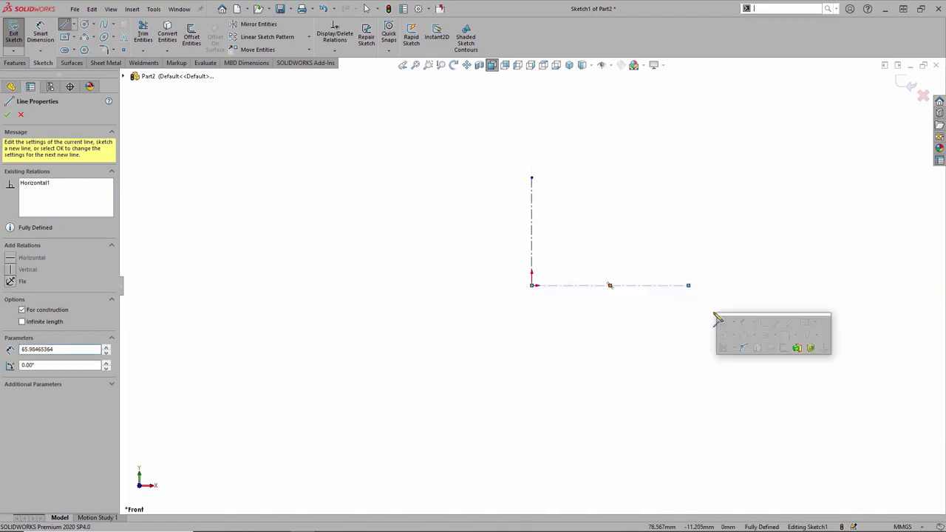
left_click(775, 335)
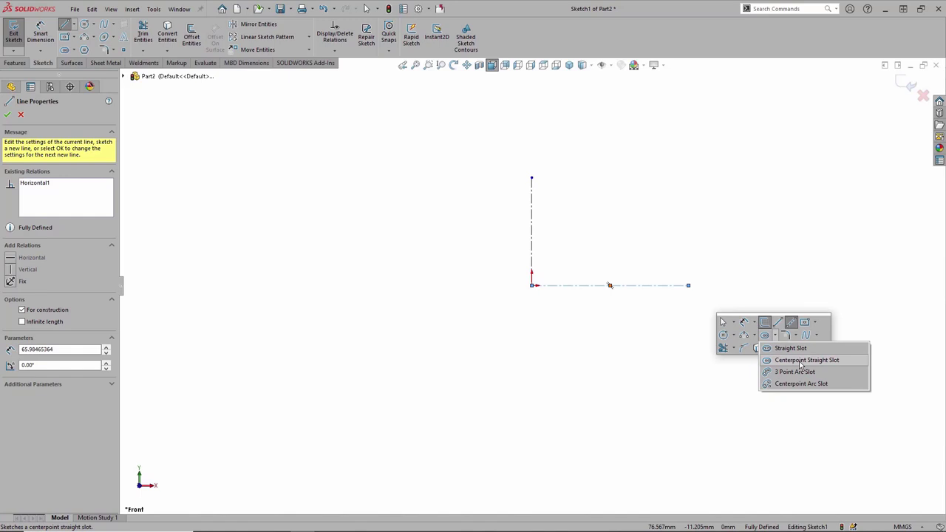
left_click(800, 362)
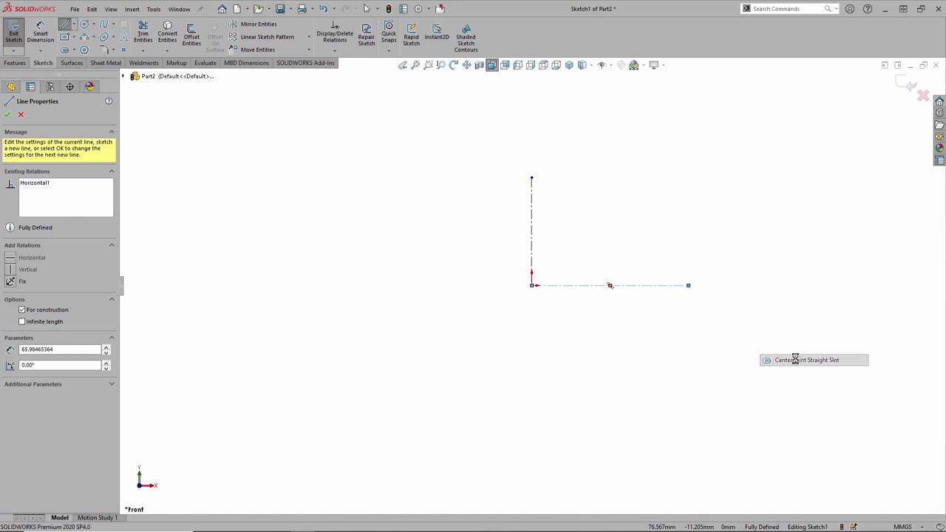
left_click(688, 285)
left_click(722, 285)
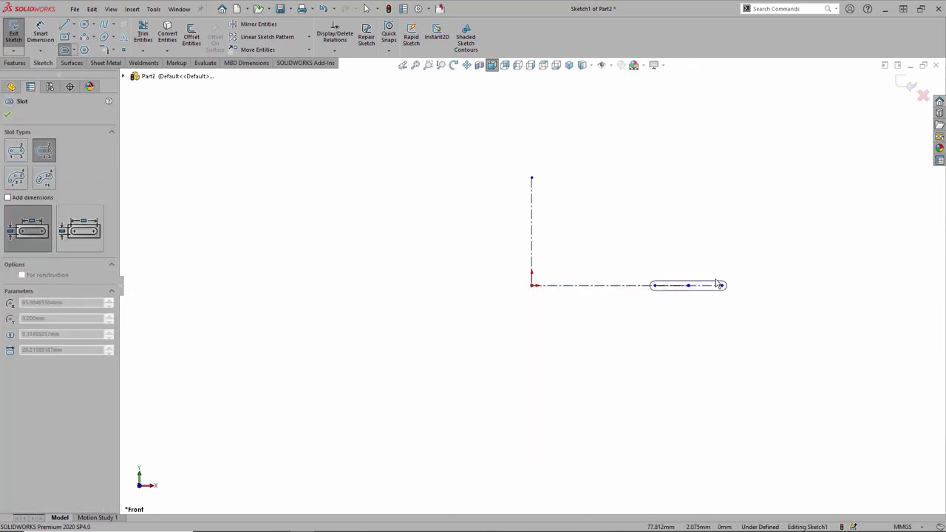
left_click(711, 278)
key("Escape")
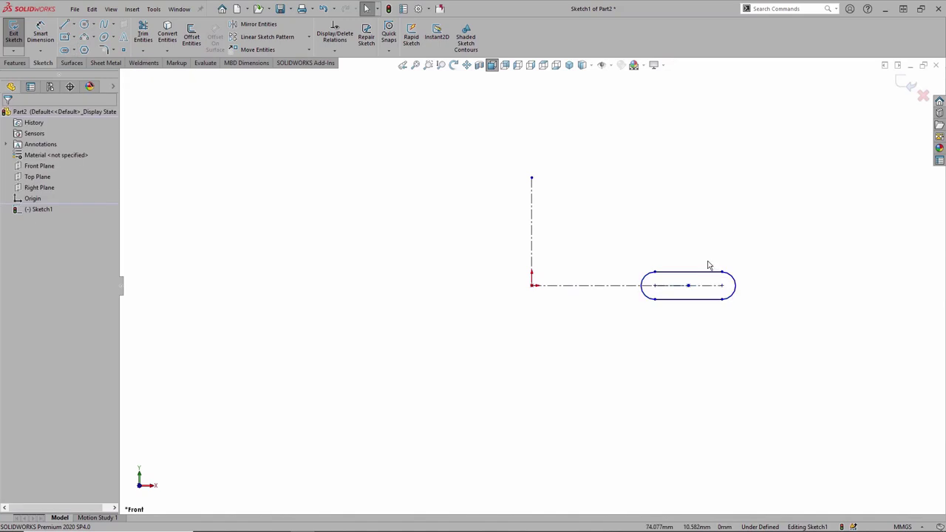
Step: Dimension the slot's overall length between the outer extents of its two end arcs and set it to 30 mm
key("s")
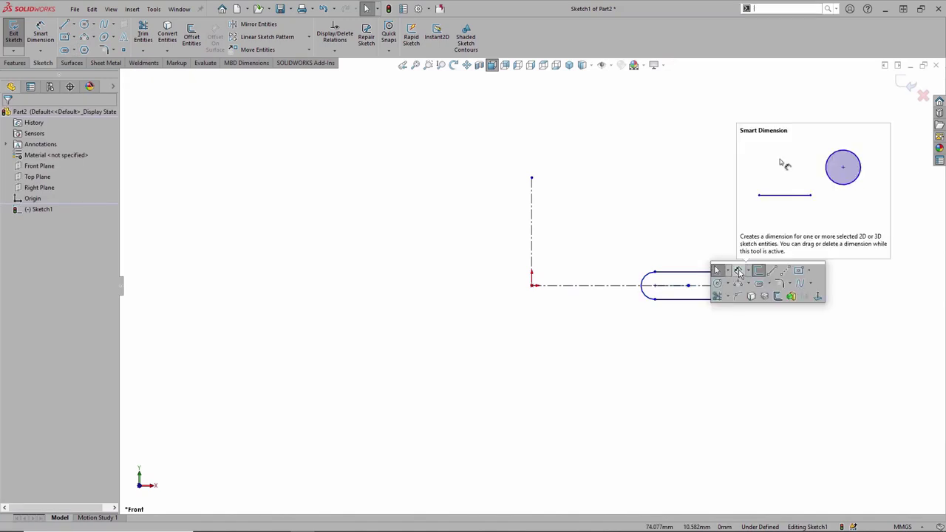
left_click(738, 272)
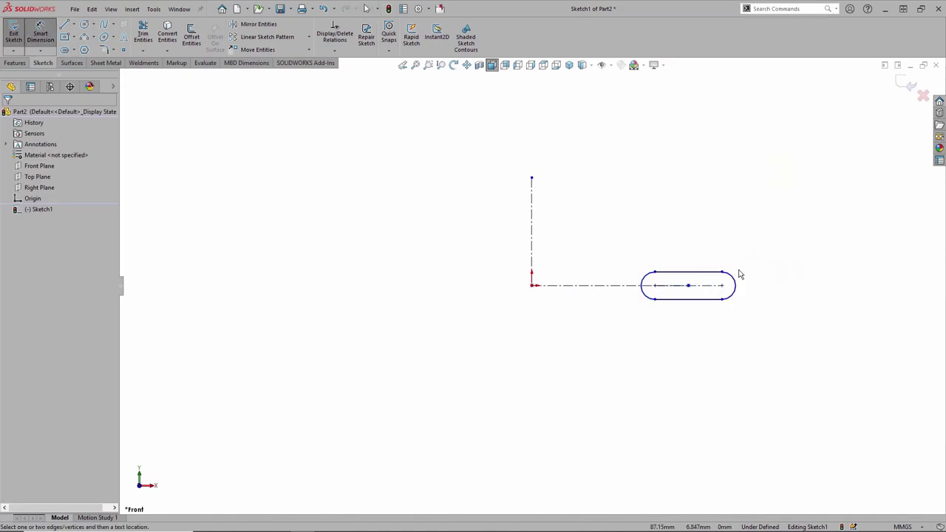
left_click(649, 299)
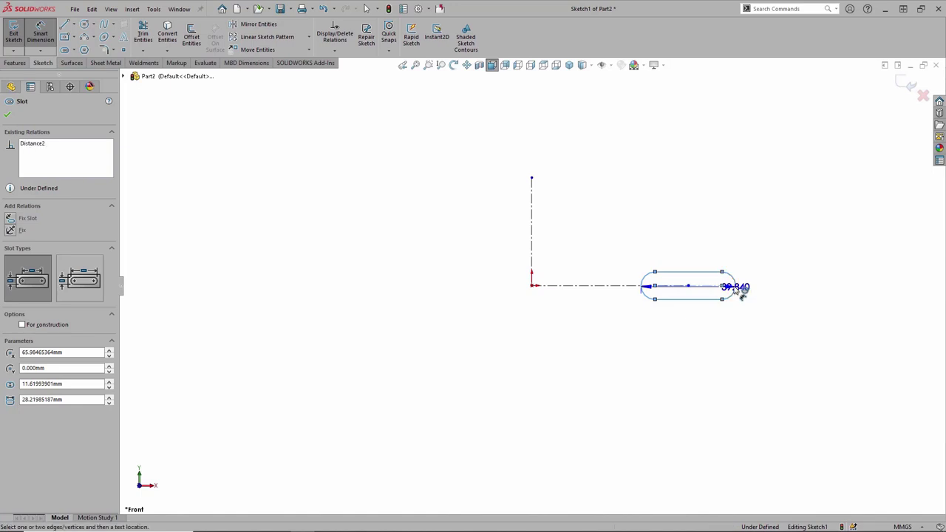
left_click(699, 244)
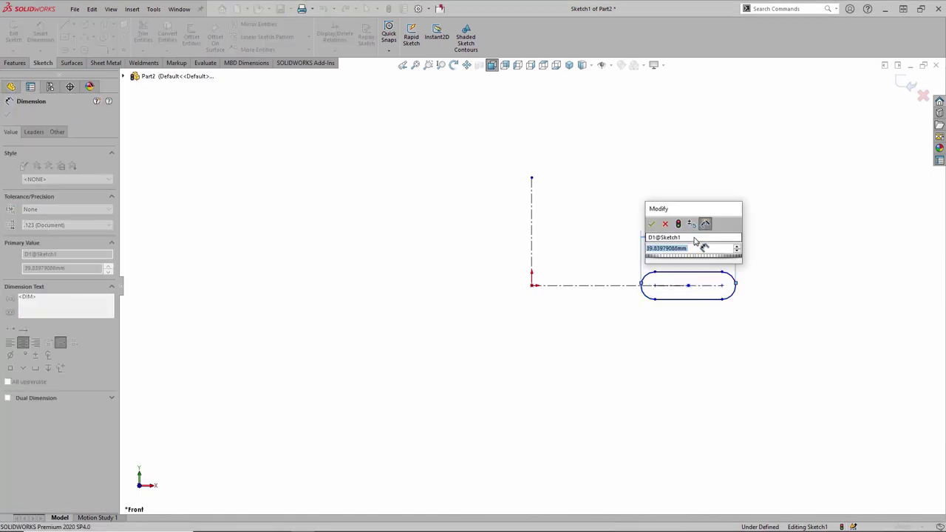
type("30")
key("Return")
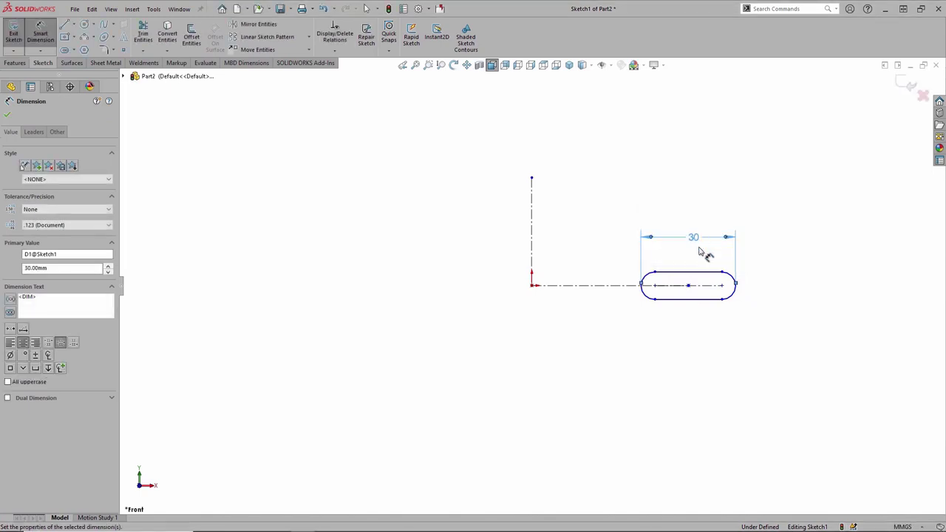
Step: Dimension the slot's width between its two straight edges and set it to 20 mm
left_click(708, 284)
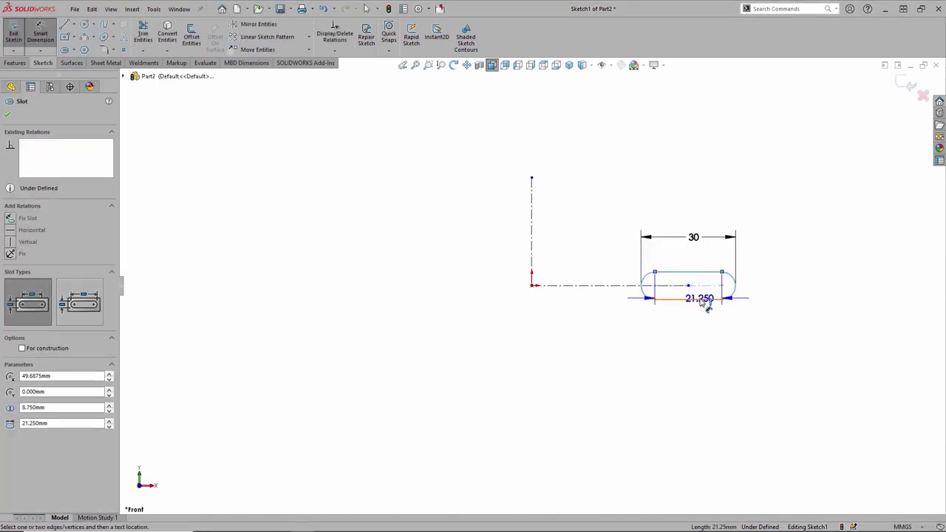
left_click(775, 296)
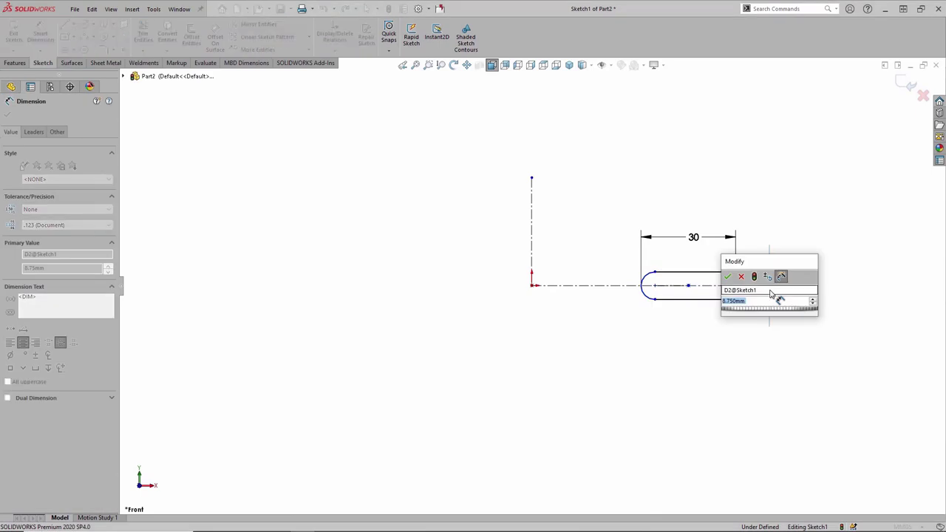
type("20")
key("Return")
left_click(771, 297)
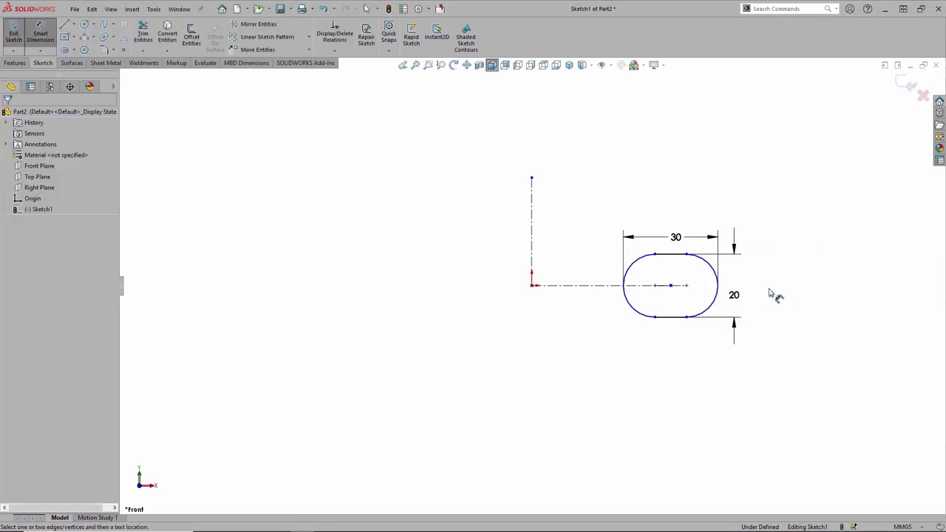
Step: Add a doubled diameter dimension from the slot's outer arc extent across the vertical centerline and set it to 120 mm
left_click(712, 268)
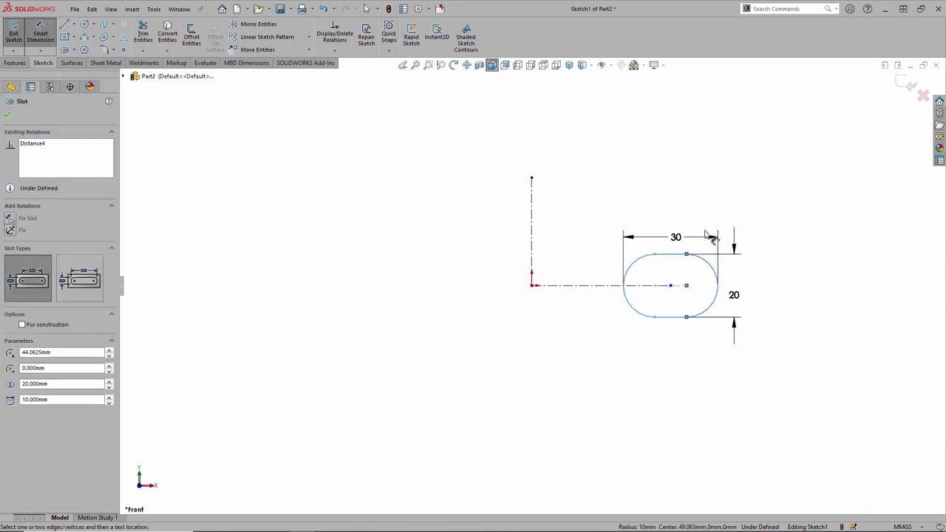
left_click(531, 222)
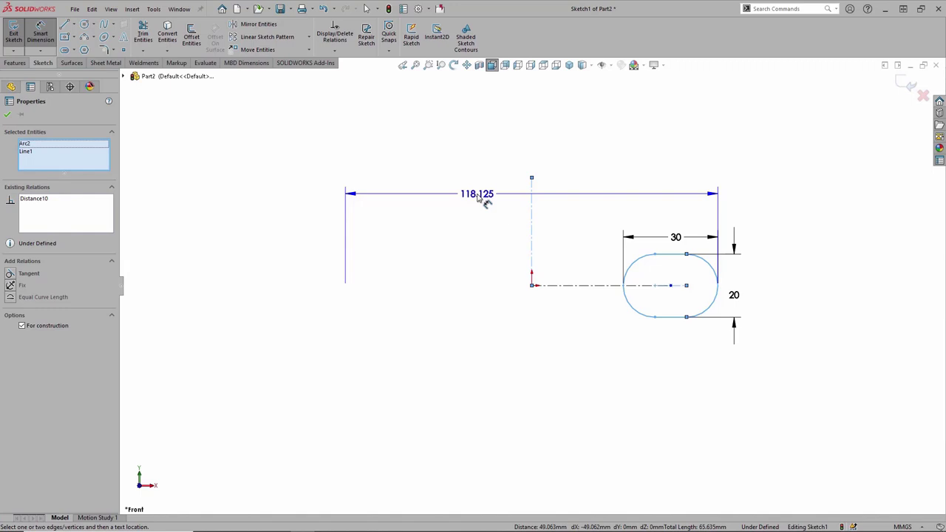
key("Escape")
double_click(478, 194)
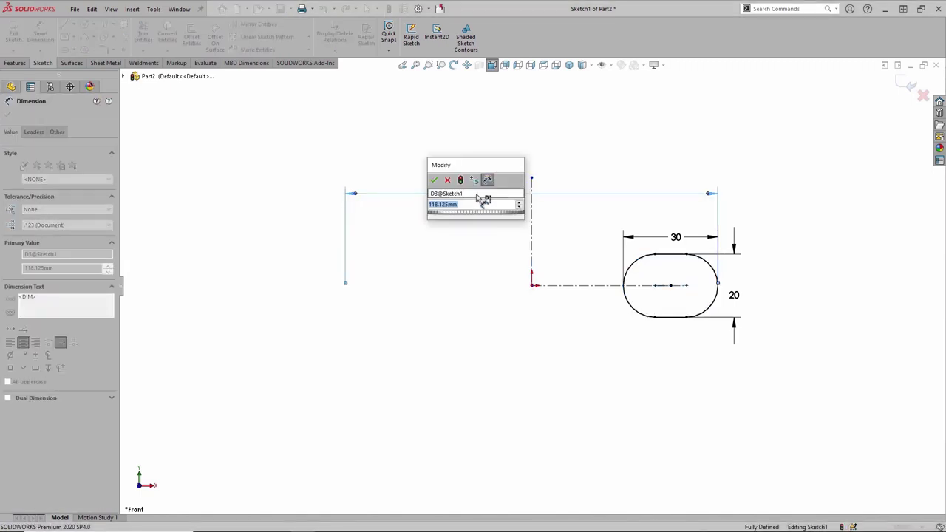
type("120")
key("Return")
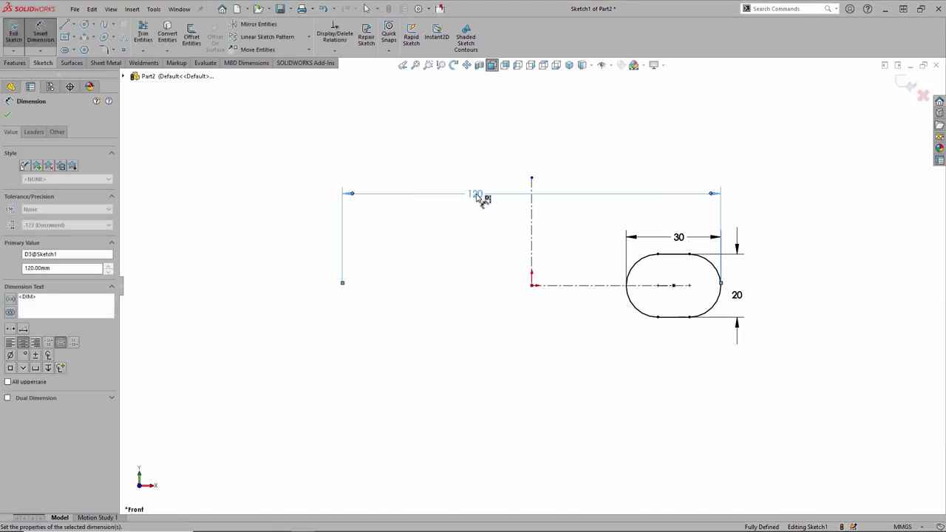
key("Escape")
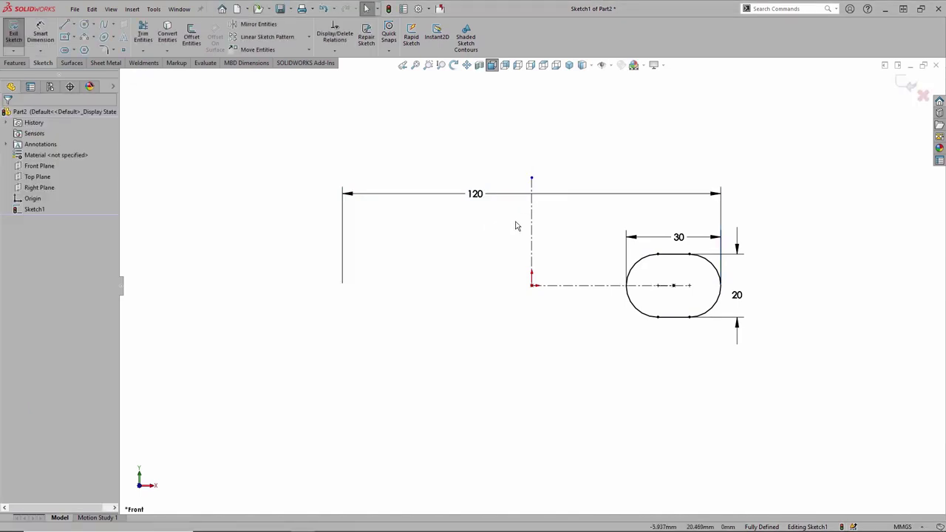
Step: Revolve the slot profile 360 degrees around the vertical centerline into a solid ring
left_click(533, 234)
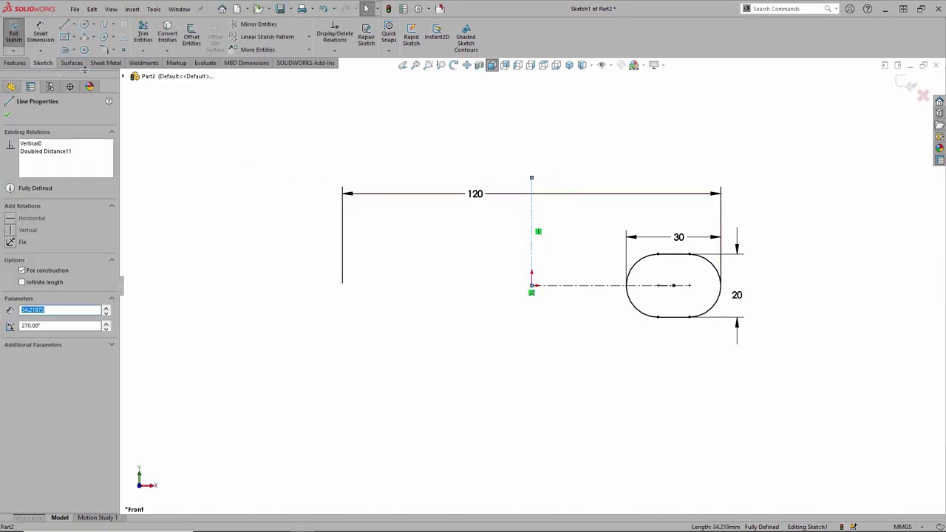
left_click(26, 65)
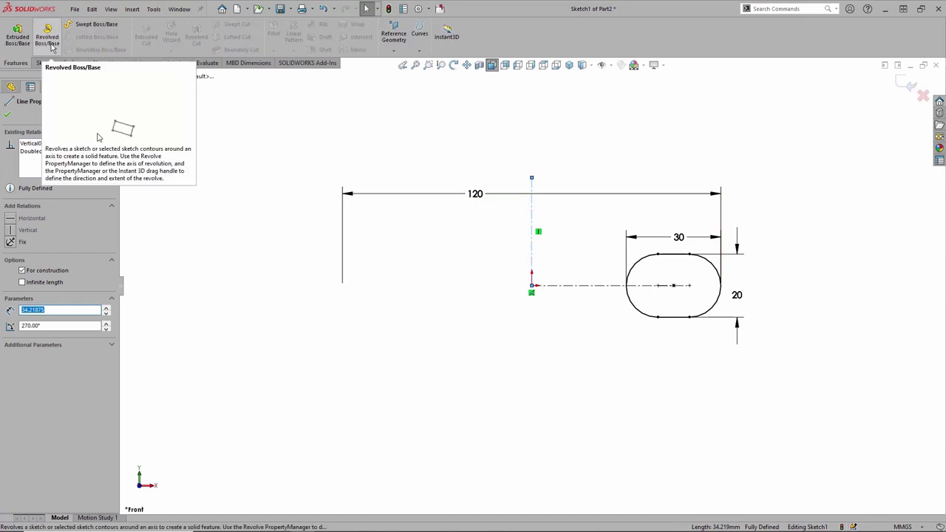
left_click(47, 39)
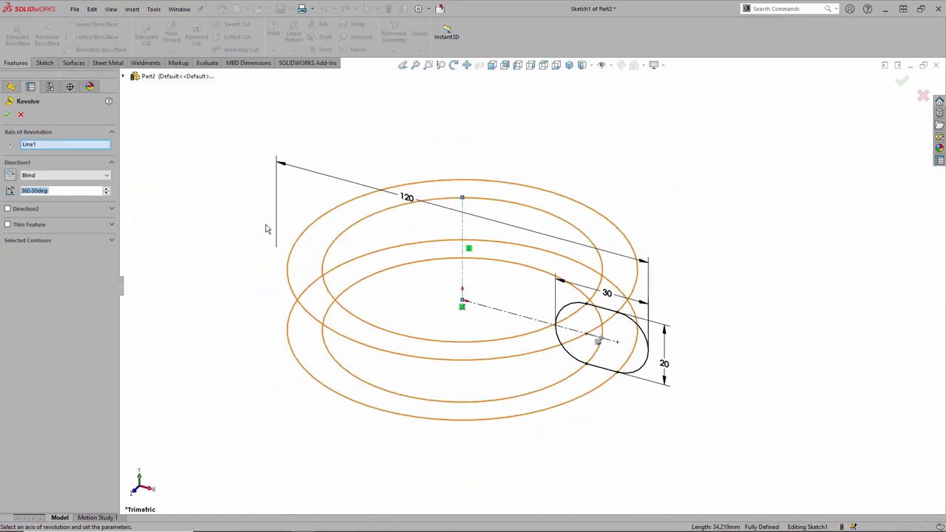
left_click(8, 115)
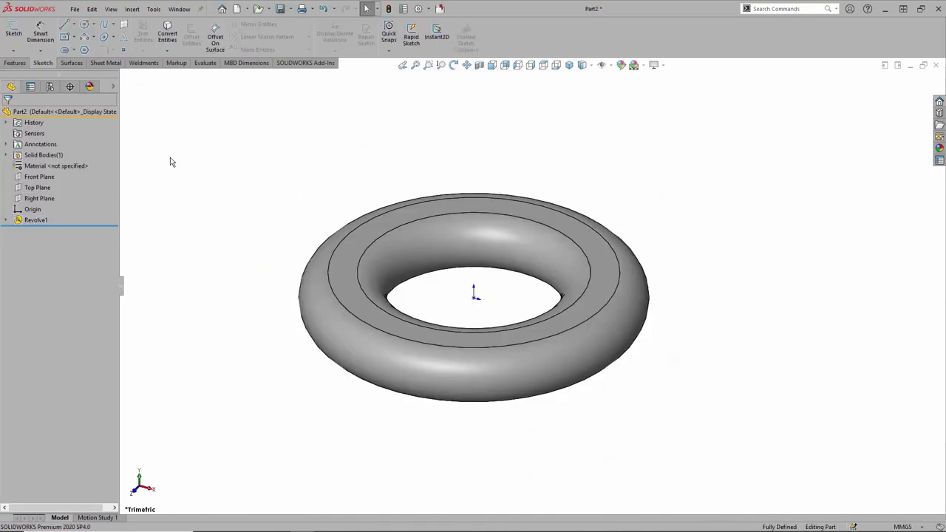
Step: Move the revolve's 120 mm diameter dimension clear of the ring and close the part
double_click(425, 249)
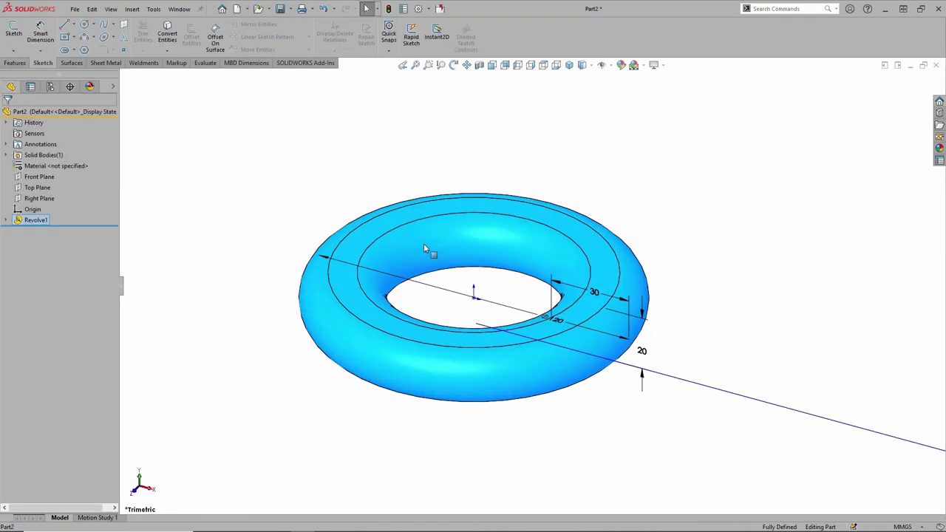
left_click_drag(556, 325, 331, 159)
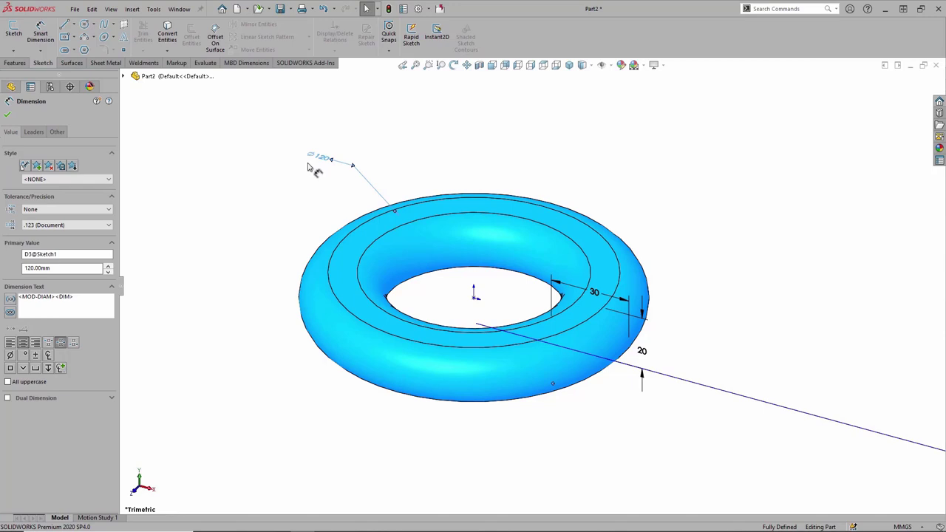
left_click(372, 150)
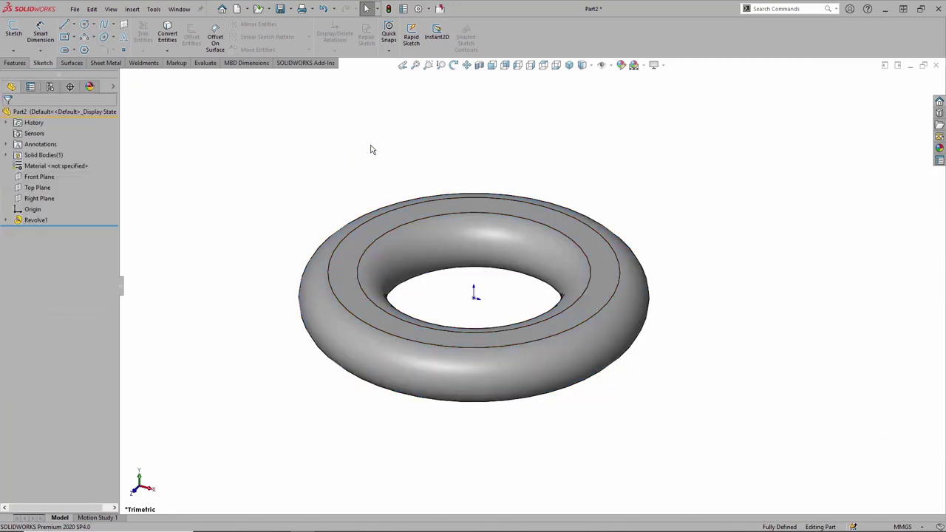
left_click(440, 9)
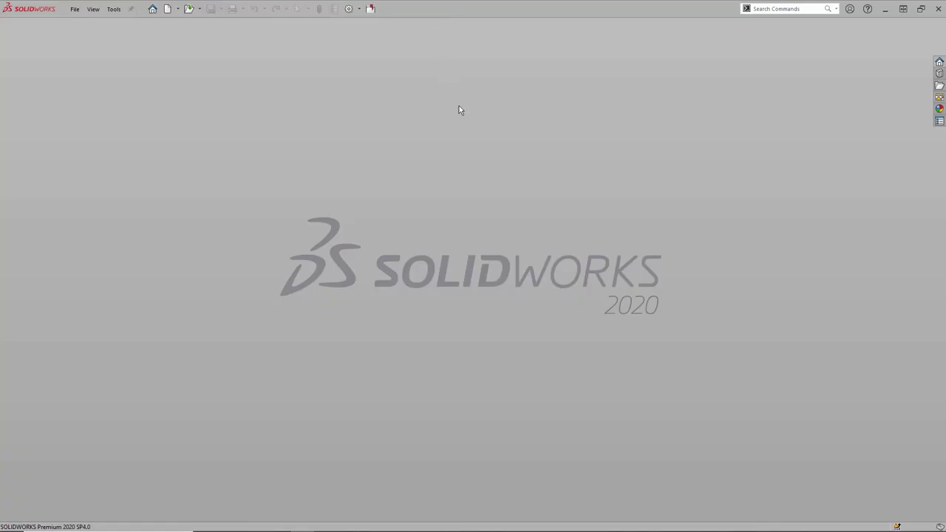
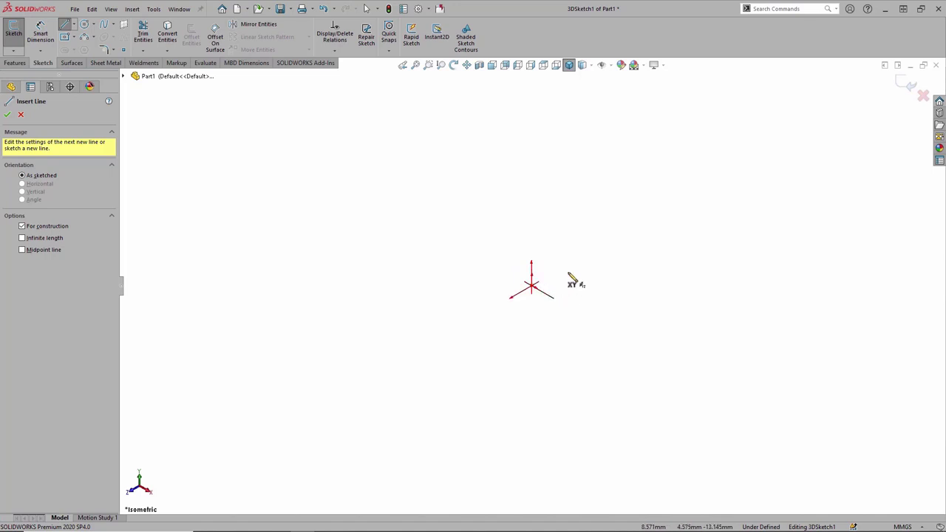
Step: Cycle the 3D sketch plane through YZ and ZX back to XY, and draw a centerline from the origin along negative X
key("Tab")
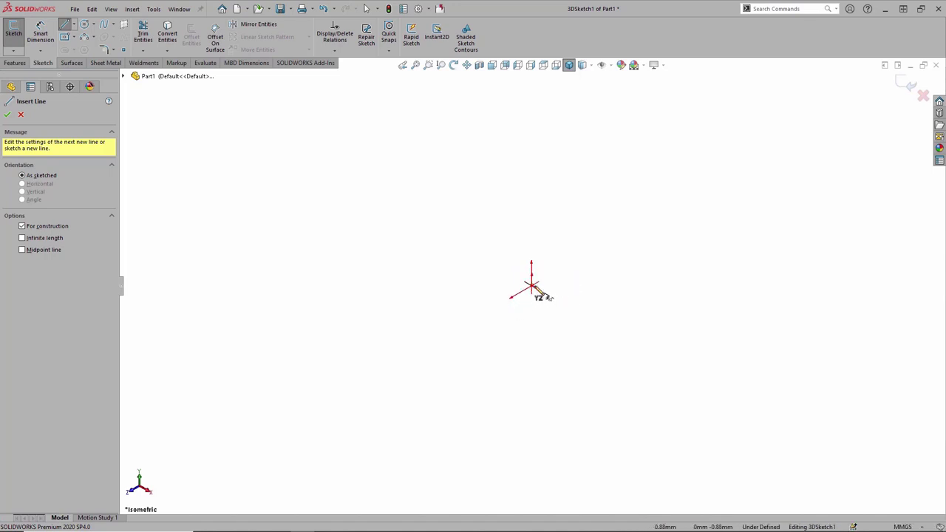
key("Tab")
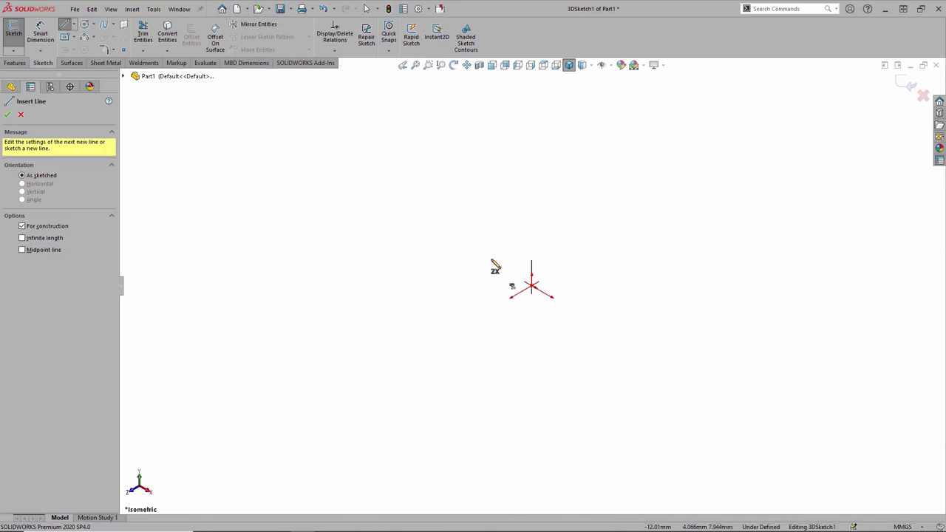
key("Tab")
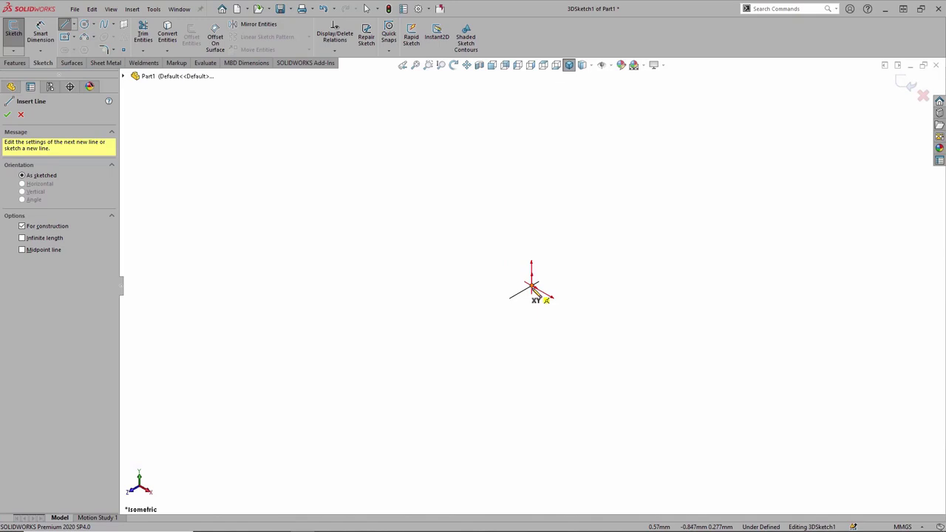
left_click(531, 285)
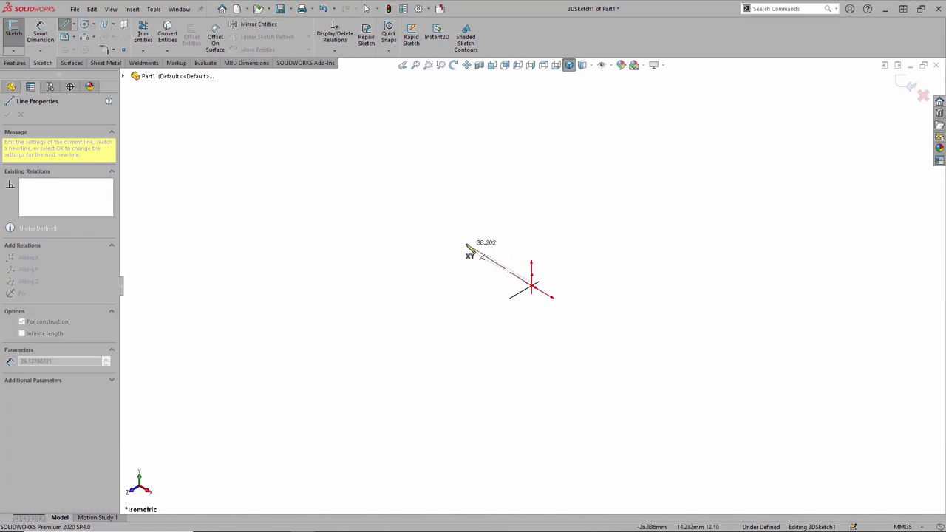
left_click(425, 224)
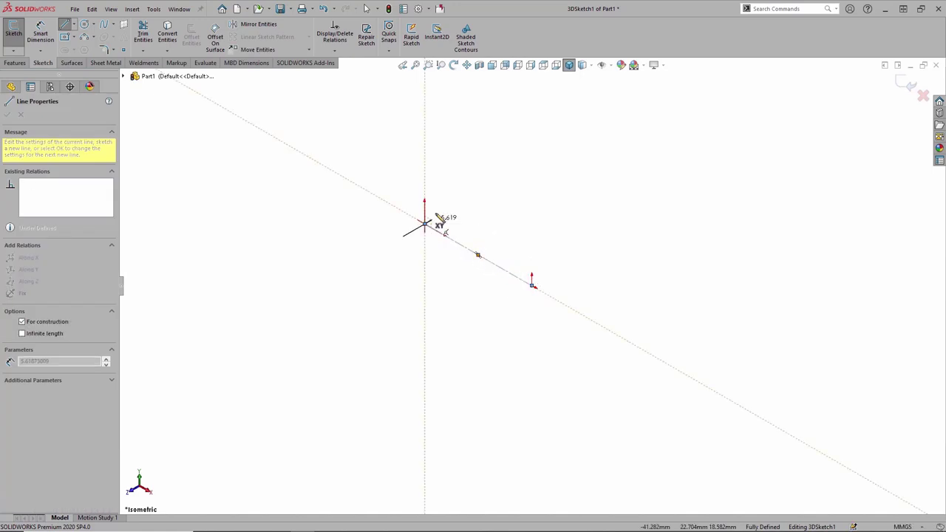
Step: Continue the centerline chain up along Y, then along positive Z in the YZ plane and along positive X in the ZX plane
left_click(426, 150)
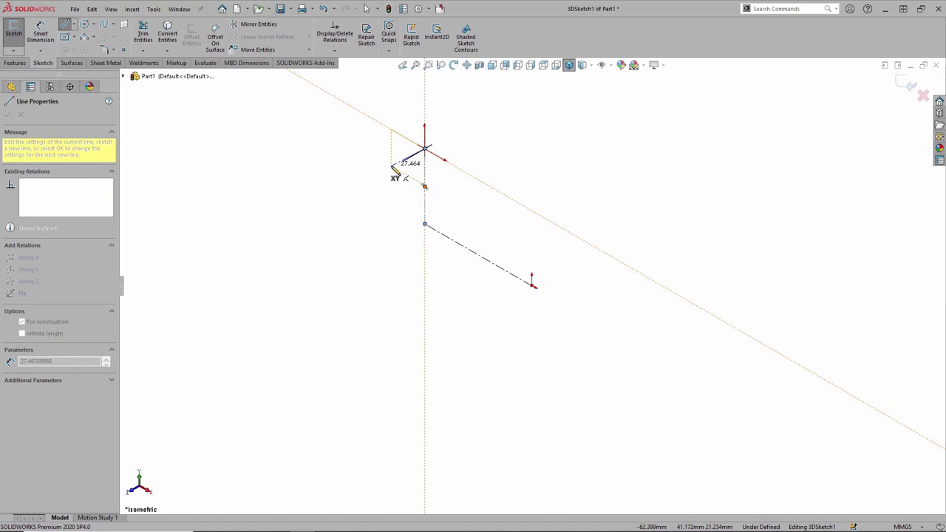
key("Tab")
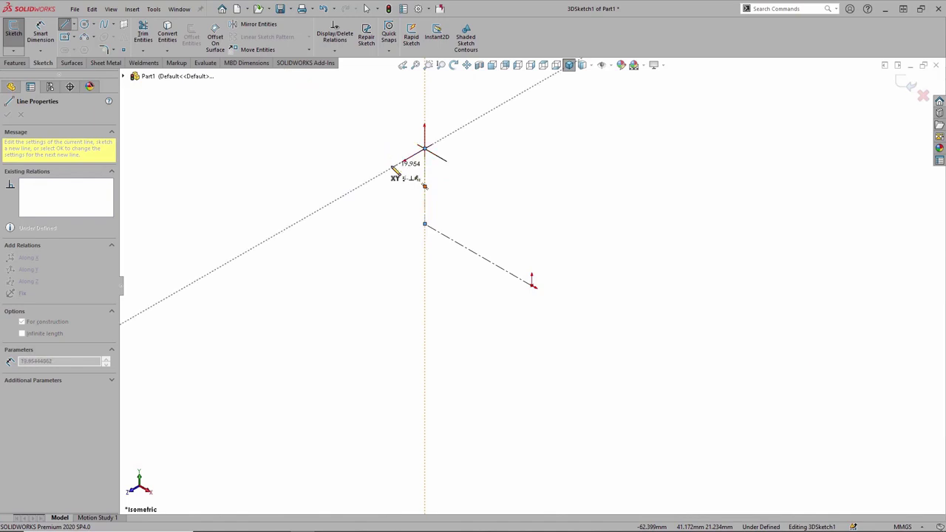
left_click(341, 196)
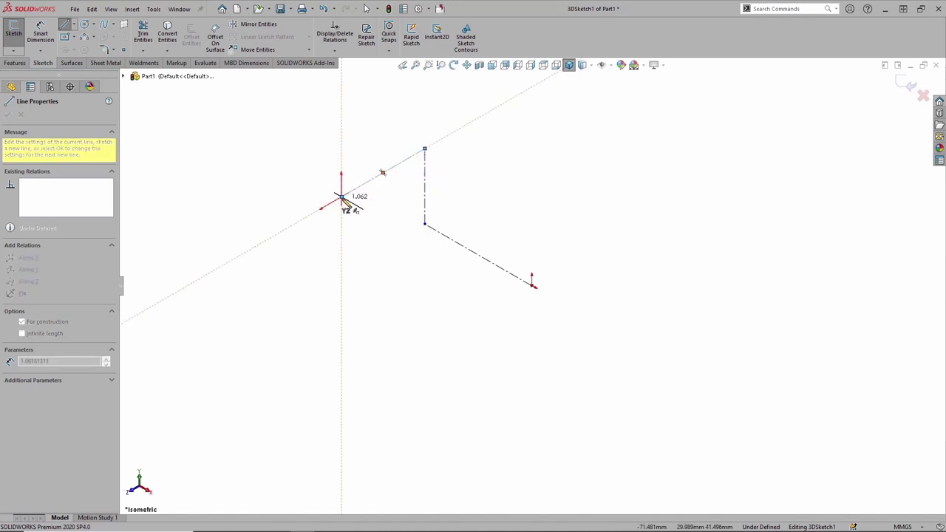
key("Tab")
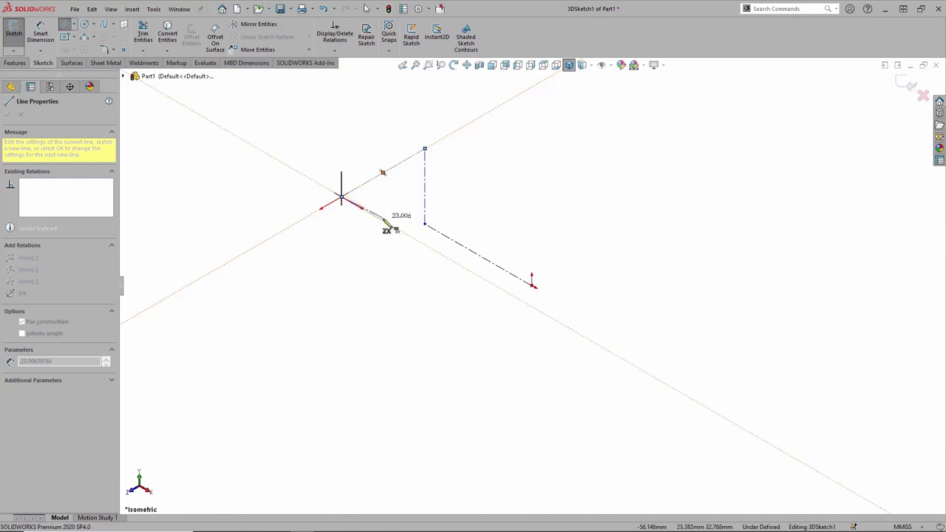
left_click(427, 248)
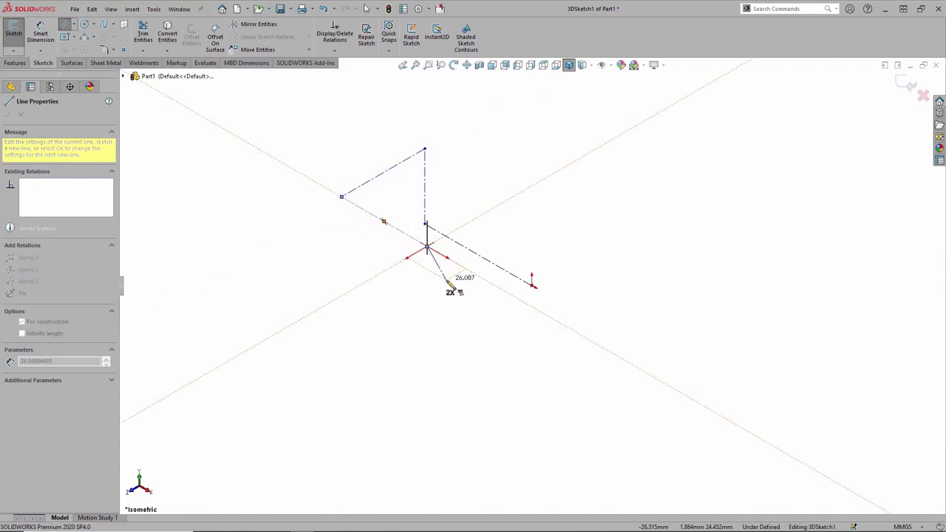
Step: Add a downward-sloping centerline in the XY plane and one along negative Z in the YZ plane ending near the origin, and finish the chain
key("Tab")
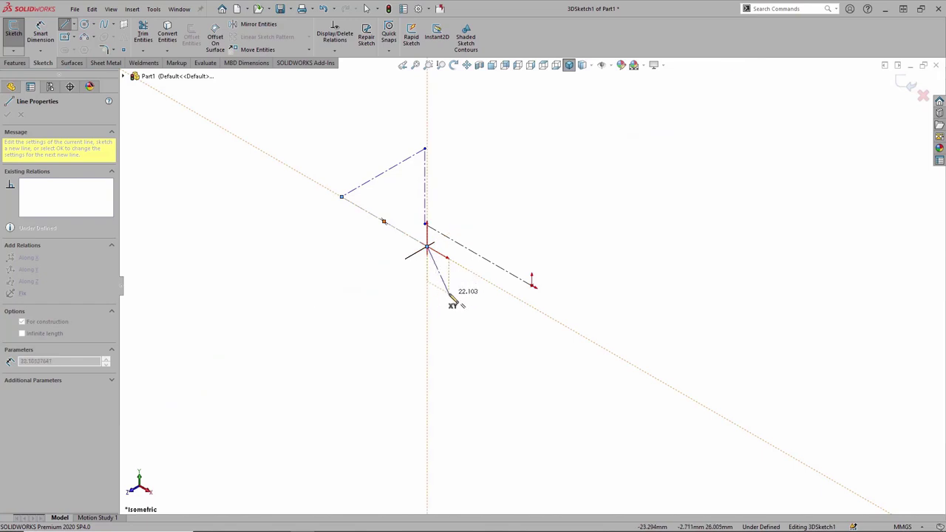
left_click(471, 326)
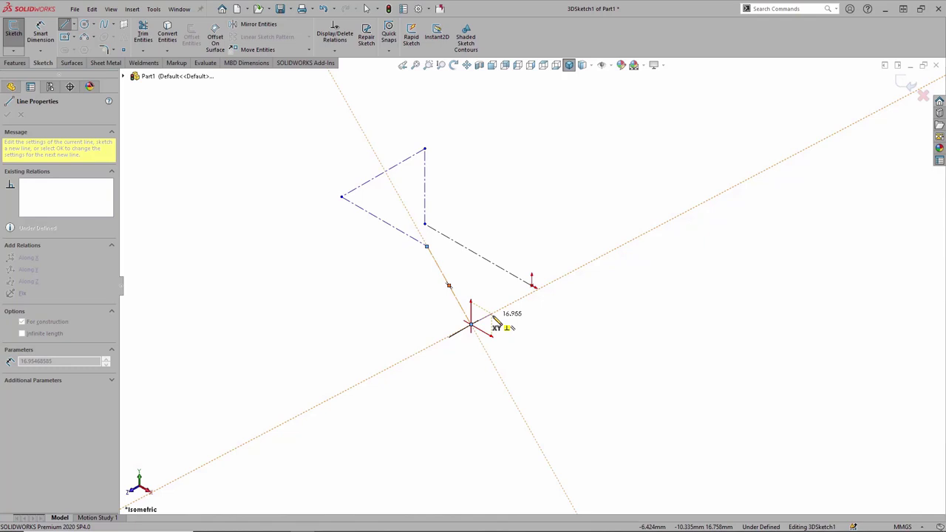
key("Tab")
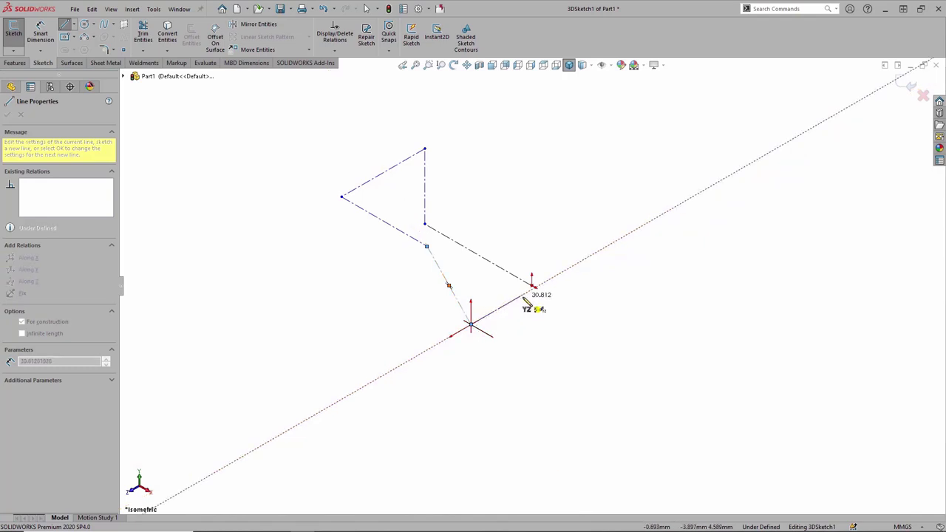
left_click(523, 294)
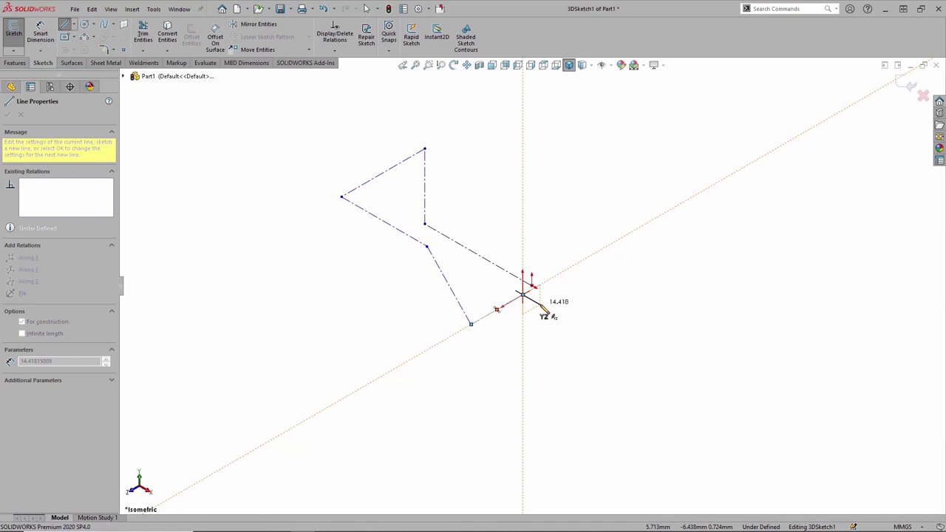
key("Escape")
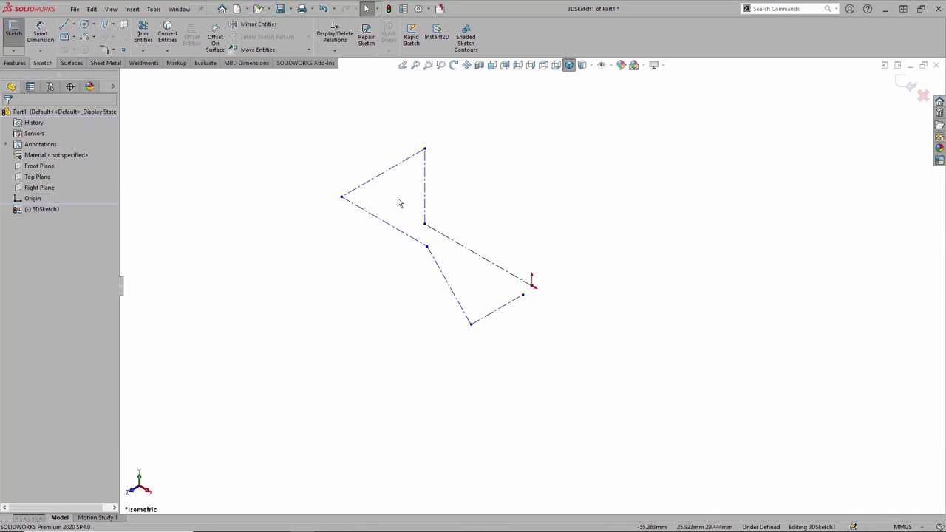
Step: Convert the last four connected centerlines of the chain from construction geometry to regular sketch lines
left_click(405, 161)
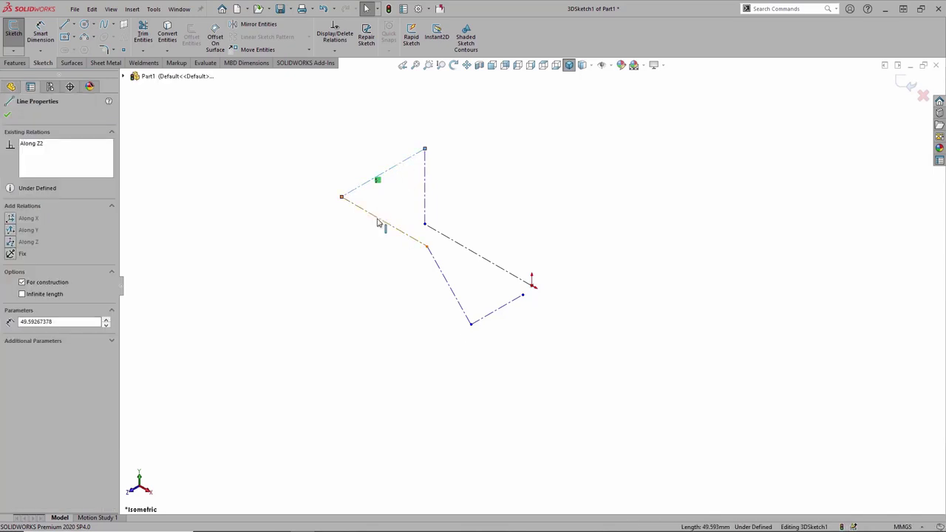
left_click(382, 220, "ctrl")
left_click(446, 285, "ctrl")
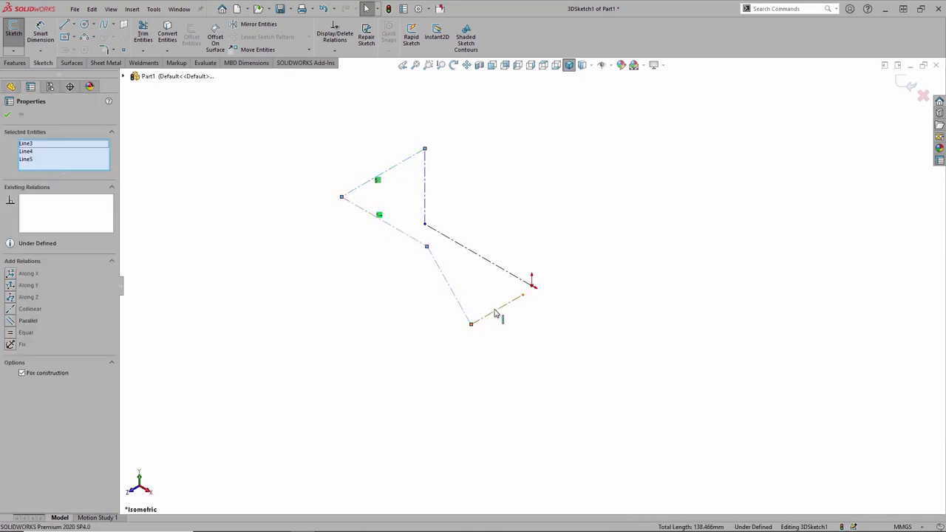
left_click(503, 304, "ctrl")
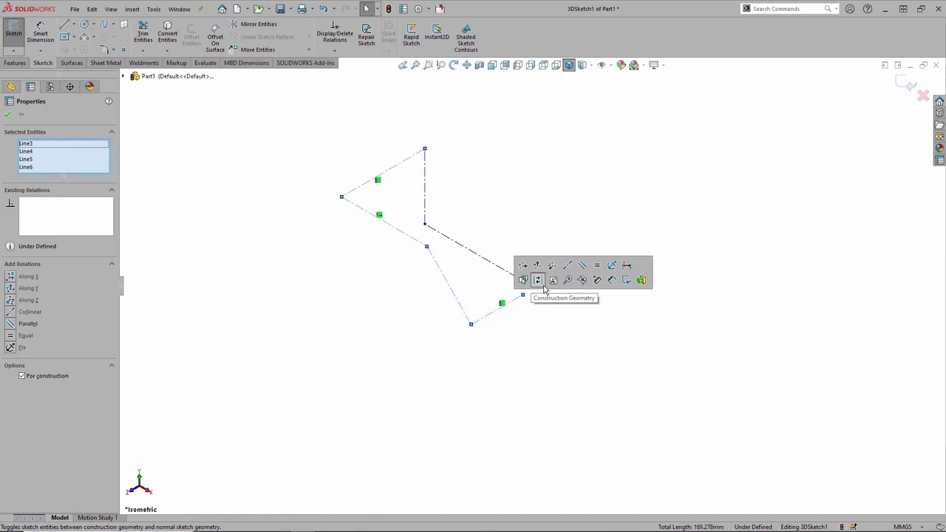
left_click(539, 281)
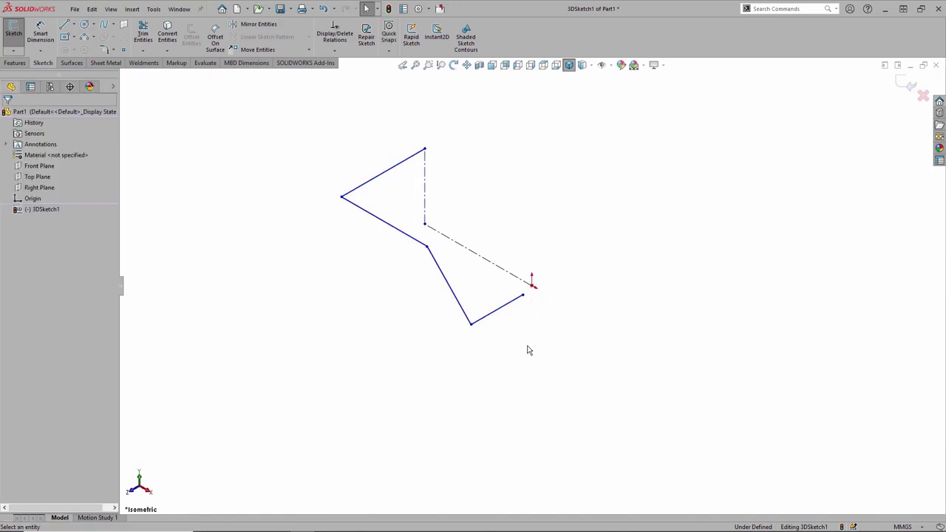
Step: Merge the open endpoint of the last line with the centerline endpoint at the origin
left_click(524, 296)
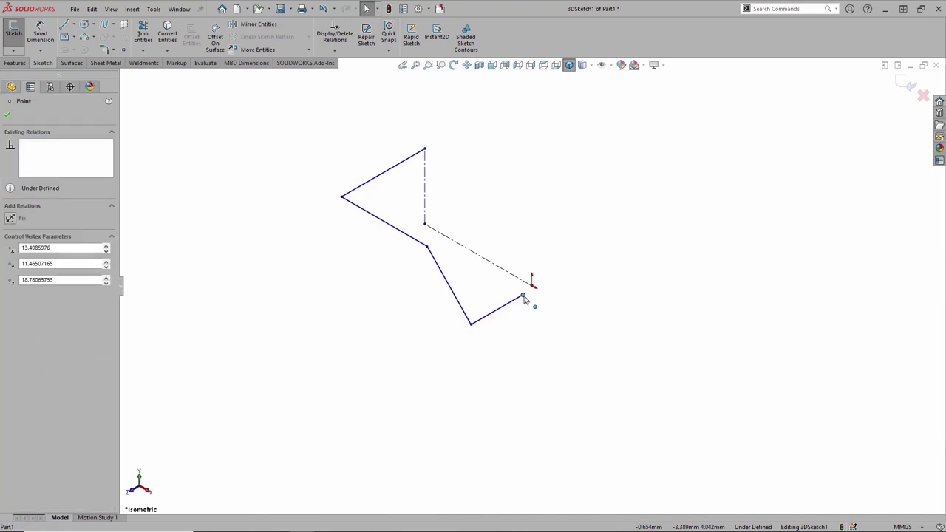
mouse_move(530, 294)
left_mouse_down()
mouse_move(531, 311)
mouse_move(533, 297)
left_mouse_up()
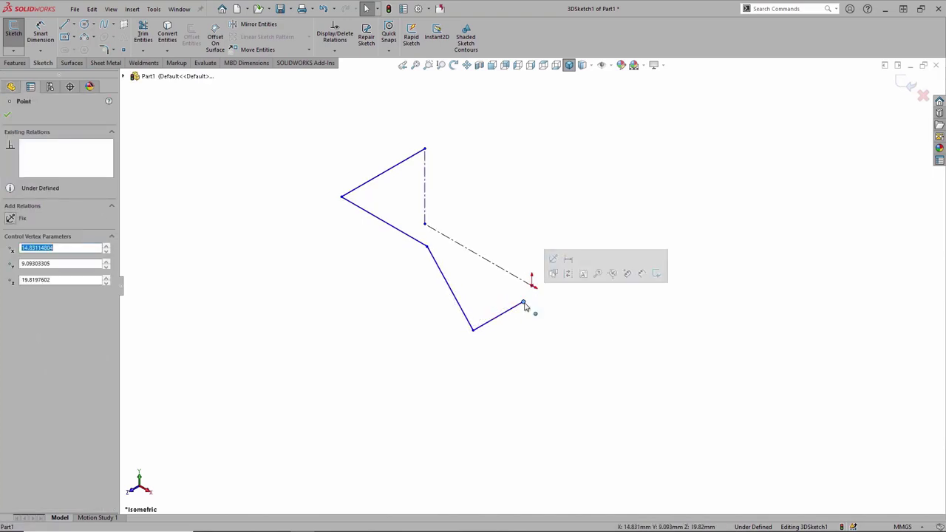
left_click(533, 286, "ctrl")
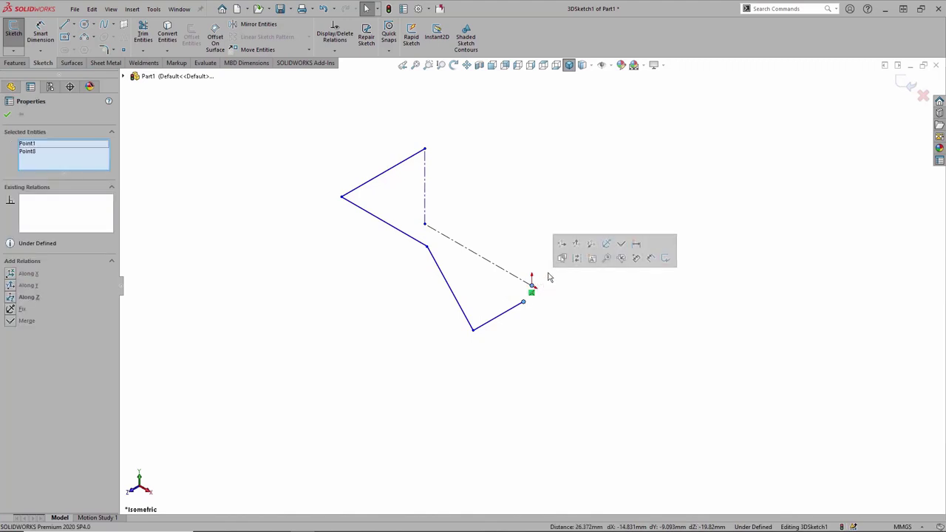
left_click(621, 248)
left_click(465, 352)
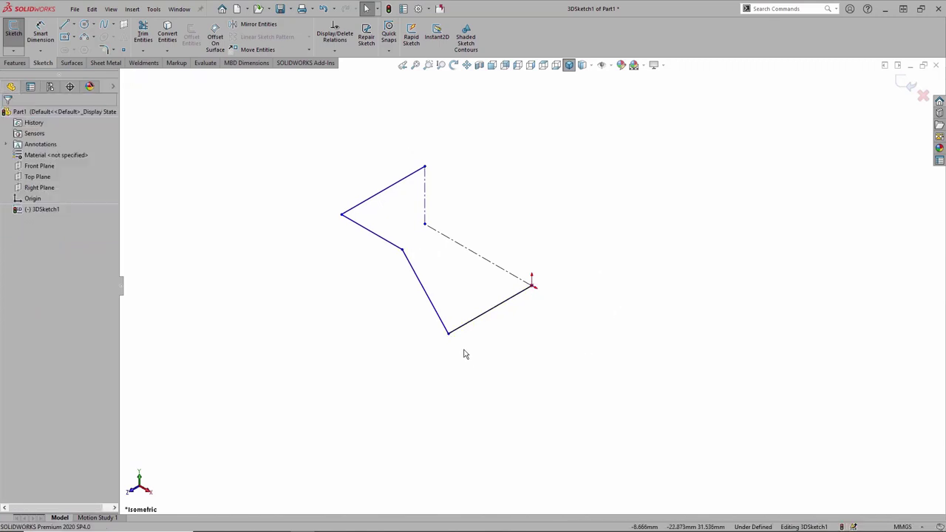
Step: Move the vertex joining the X-direction line and the sloped line to about X -26, Y 24, Z 50 mm
mouse_move(465, 353)
middle_mouse_down()
mouse_move(455, 297)
mouse_move(539, 273)
mouse_move(522, 268)
mouse_move(463, 298)
mouse_move(436, 266)
middle_mouse_up()
mouse_move(407, 235)
left_mouse_down()
mouse_move(393, 243)
mouse_move(444, 226)
mouse_move(407, 243)
left_mouse_up()
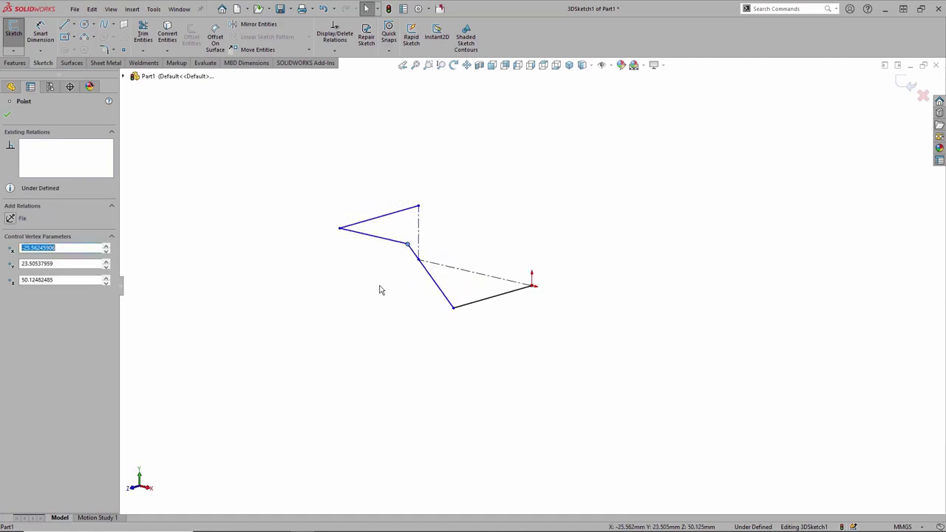
left_click(382, 288)
middle_click_drag(383, 287, 378, 315)
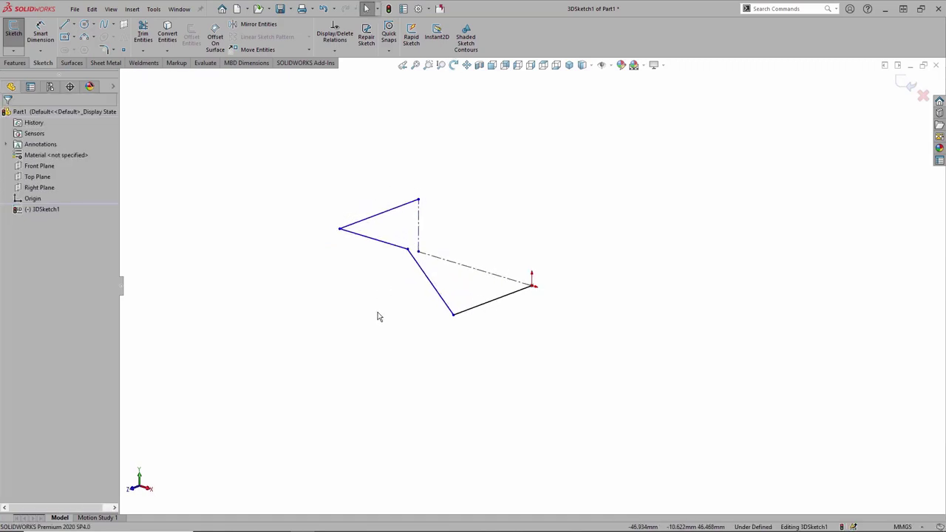
Step: Split the graphics area into the Four View viewport layout
left_click(180, 10)
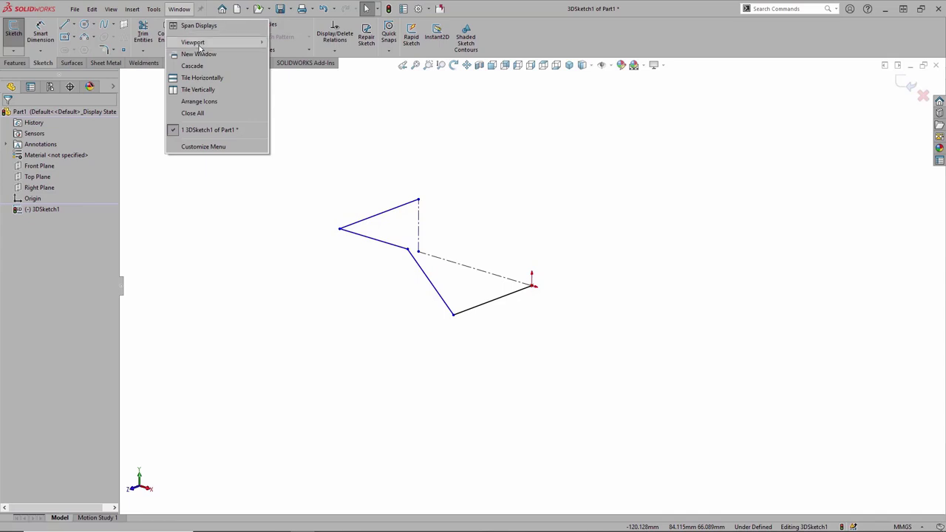
mouse_move(200, 49)
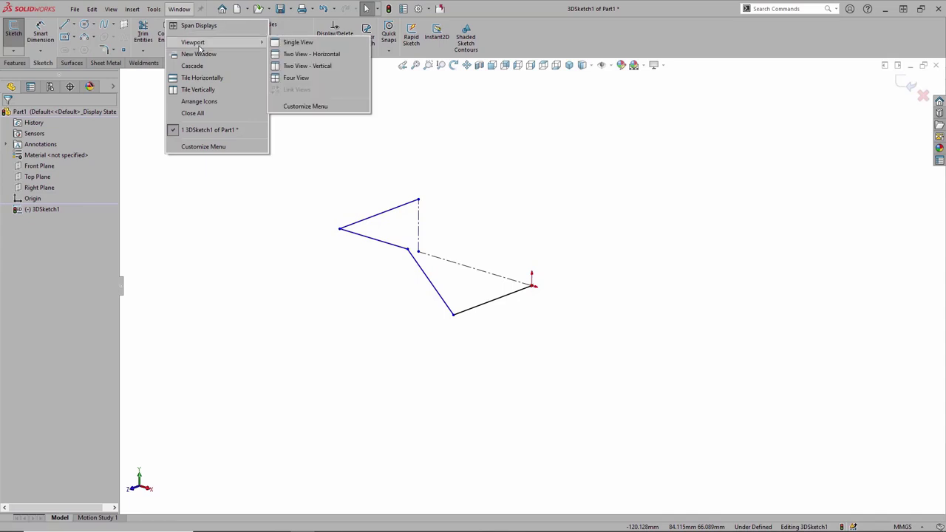
left_click(322, 77)
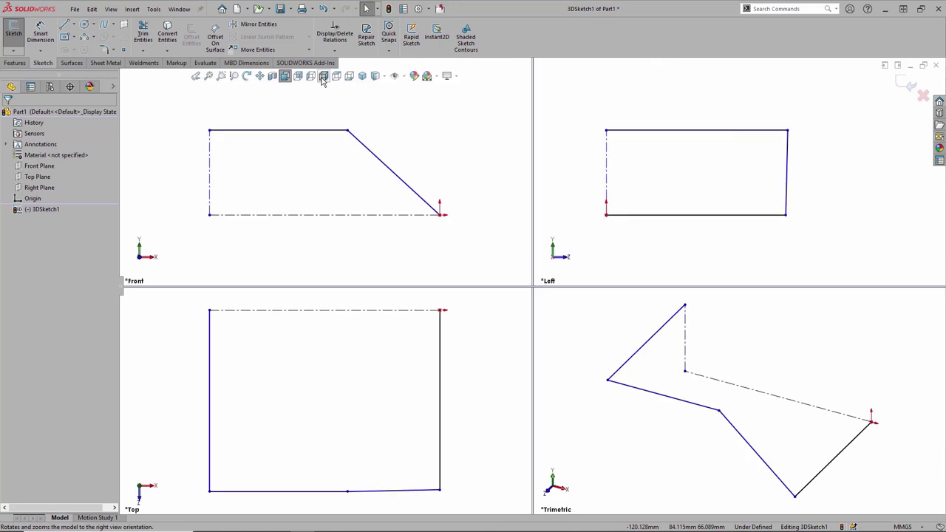
Step: Reshape the path across the four views: lower corner to about Z 51 mm, bend vertex to about X -24, Y 23, Z 45 mm
mouse_move(340, 135)
left_mouse_down()
mouse_move(332, 173)
mouse_move(334, 119)
left_mouse_up()
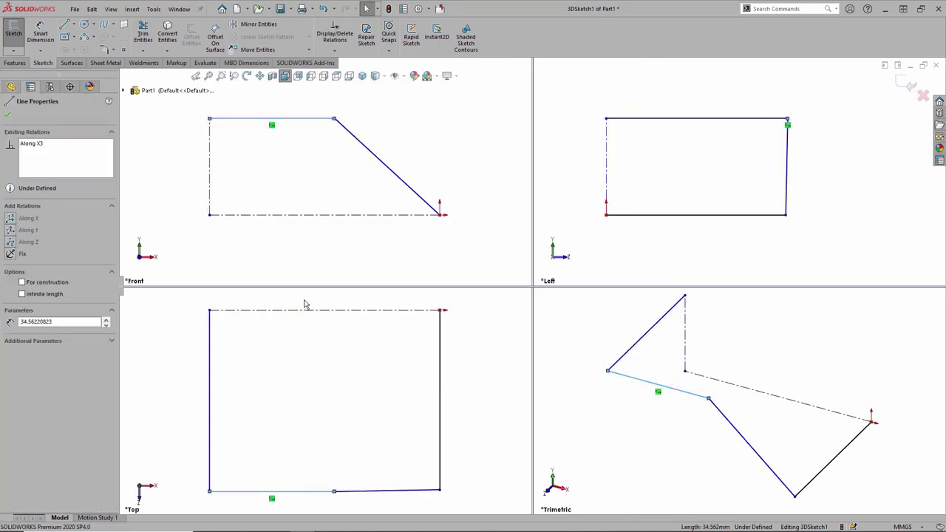
mouse_move(210, 489)
left_mouse_down()
mouse_move(243, 422)
mouse_move(221, 478)
left_mouse_up()
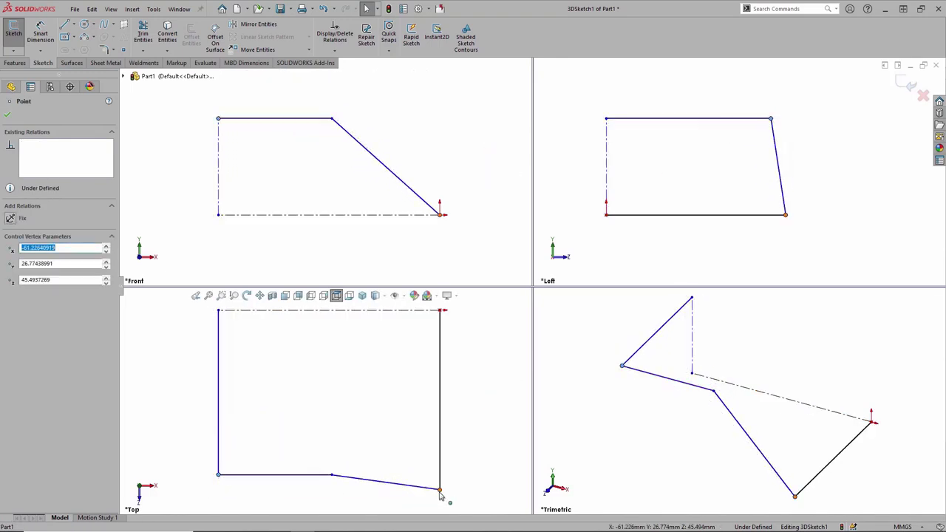
left_click_drag(442, 491, 440, 428)
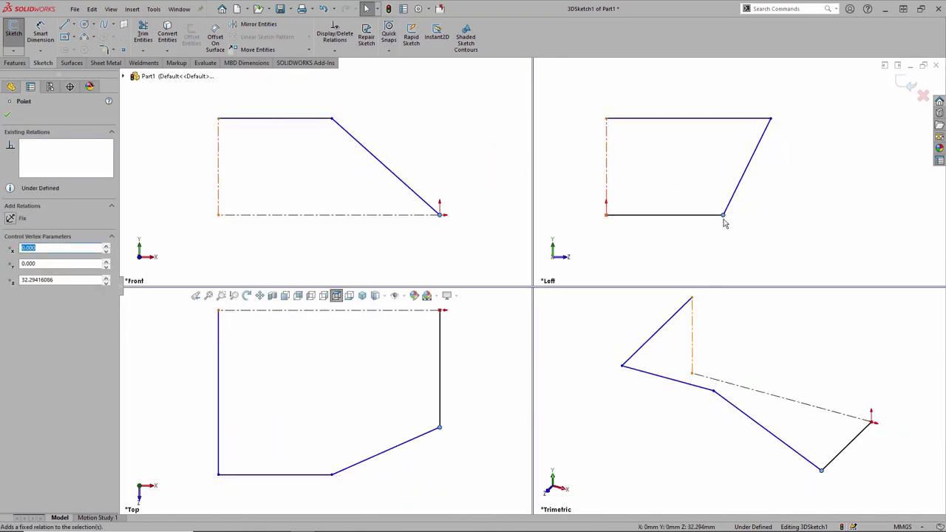
left_click_drag(724, 220, 790, 215)
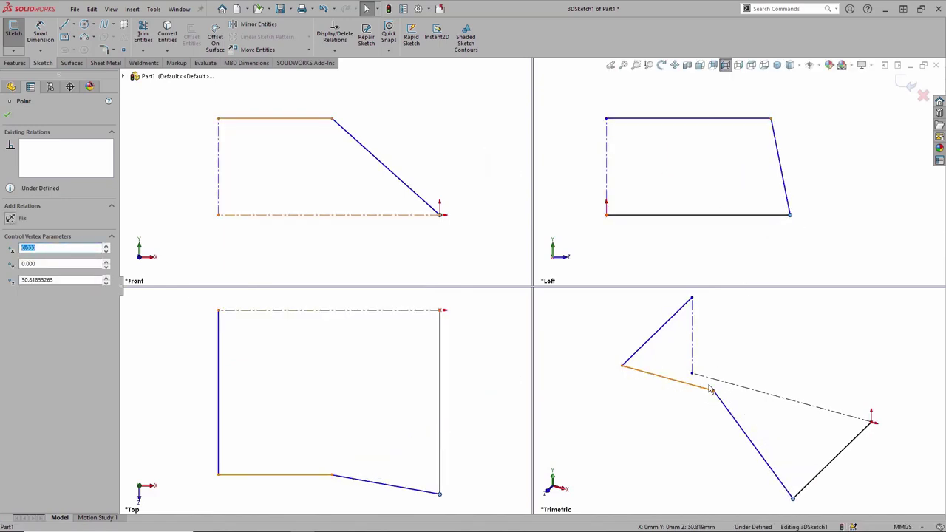
mouse_move(717, 399)
left_mouse_down()
mouse_move(786, 417)
mouse_move(712, 438)
mouse_move(678, 422)
mouse_move(731, 407)
left_mouse_up()
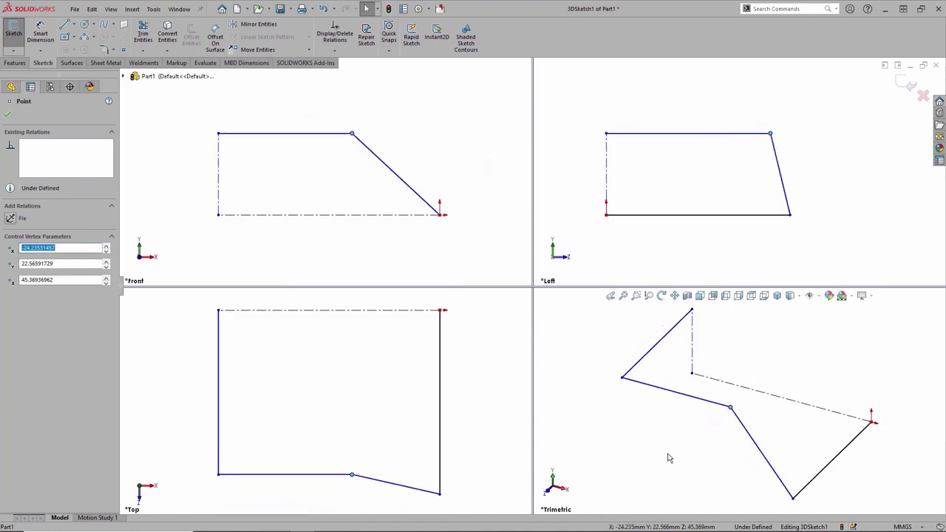
left_click(643, 443)
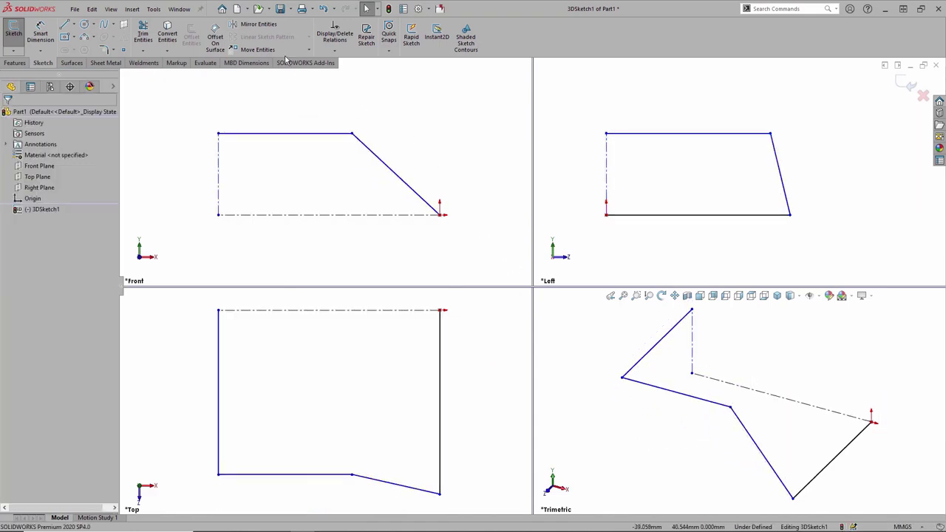
Step: Return the graphics area to a single viewport showing the 3D sketch in an angled view
left_click(179, 8)
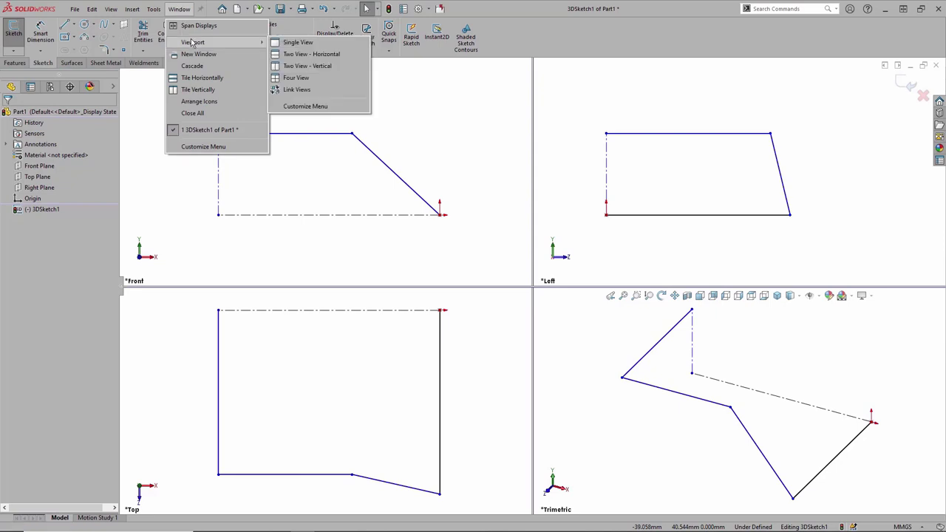
left_click(323, 46)
scroll(482, 228, "up", 3)
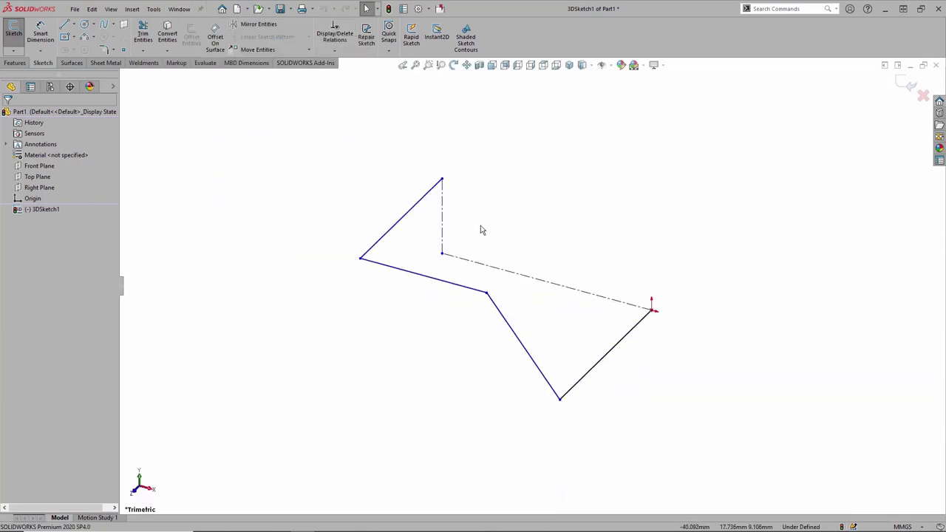
mouse_move(481, 228)
middle_mouse_down()
mouse_move(506, 208)
mouse_move(481, 207)
mouse_move(478, 247)
middle_mouse_up()
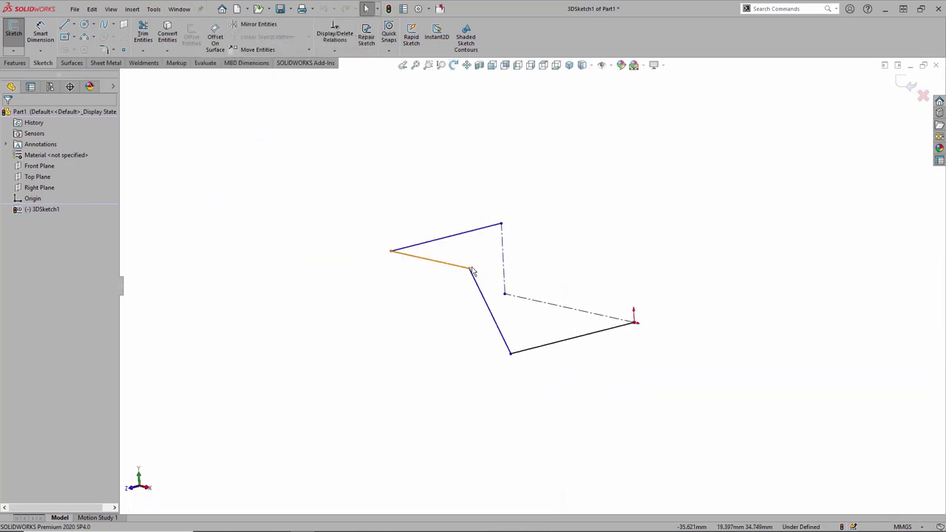
Step: Show the sketcher triad on the vertex joining the X-direction and sloped lines, and move the vertex along the Z axis
left_click(470, 269)
right_click(471, 270)
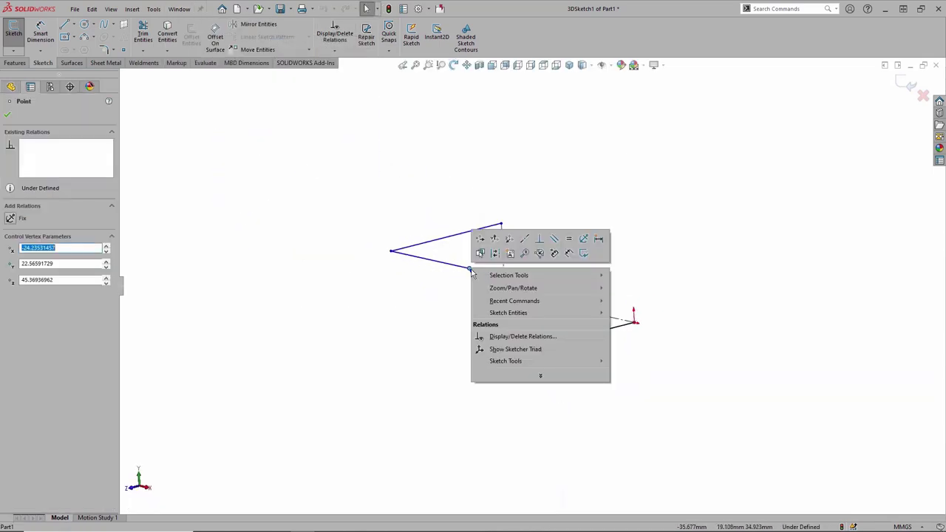
left_click(558, 349)
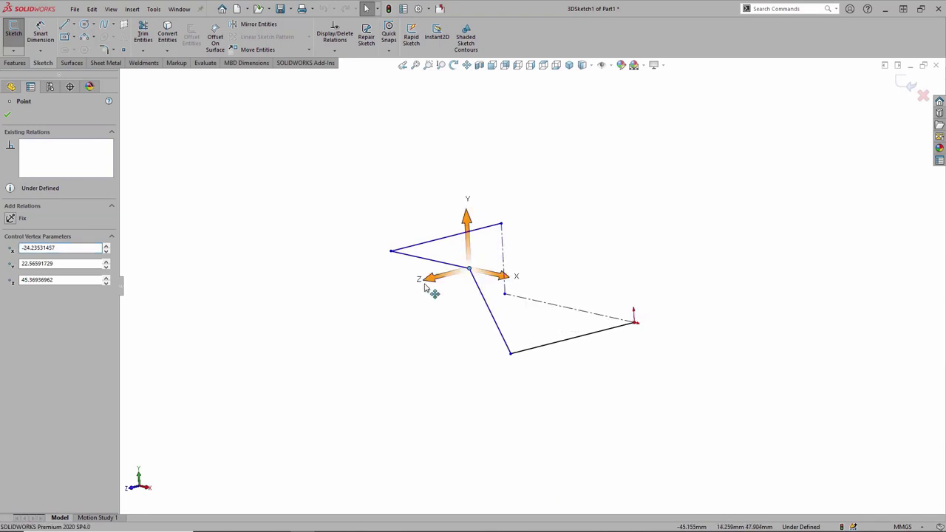
left_click_drag(427, 287, 454, 278)
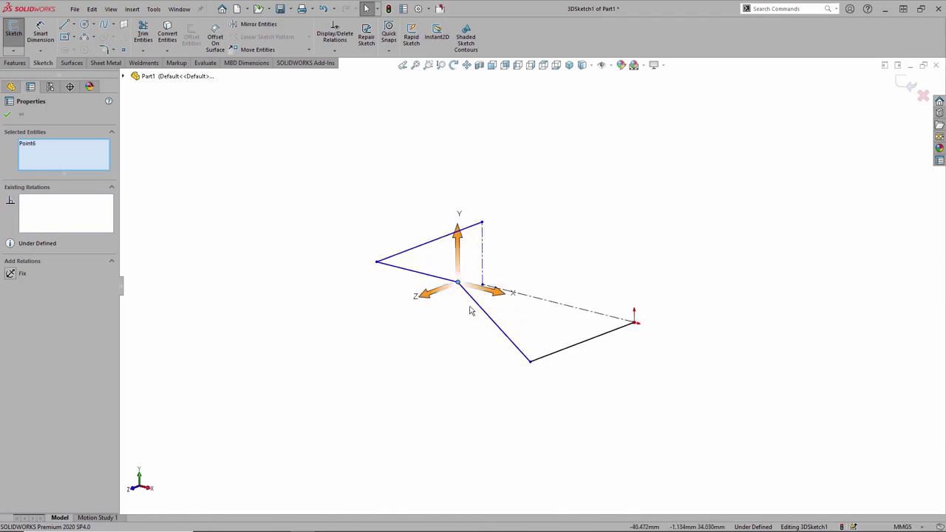
Step: Move the sketcher triad to the path's leftmost corner, shift that corner along X to about X -63 mm, and hide the triad
right_click(382, 218)
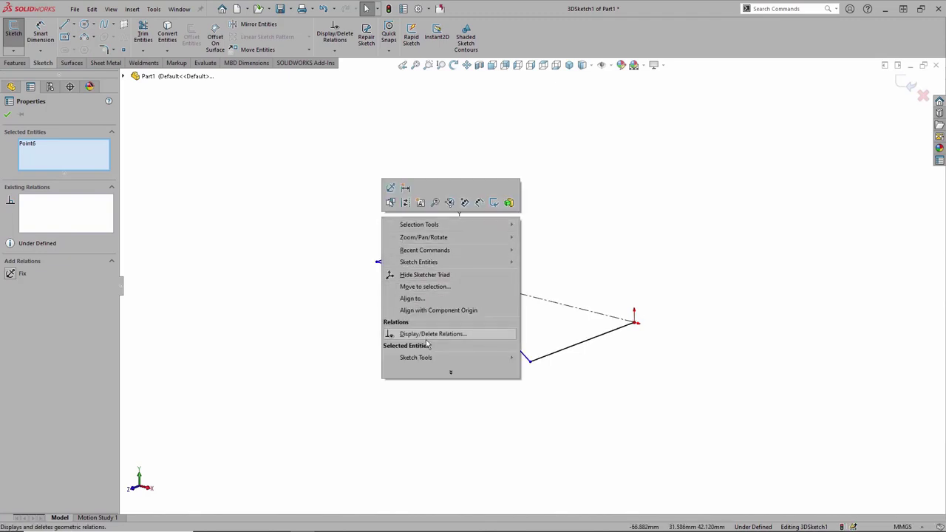
left_click(424, 274)
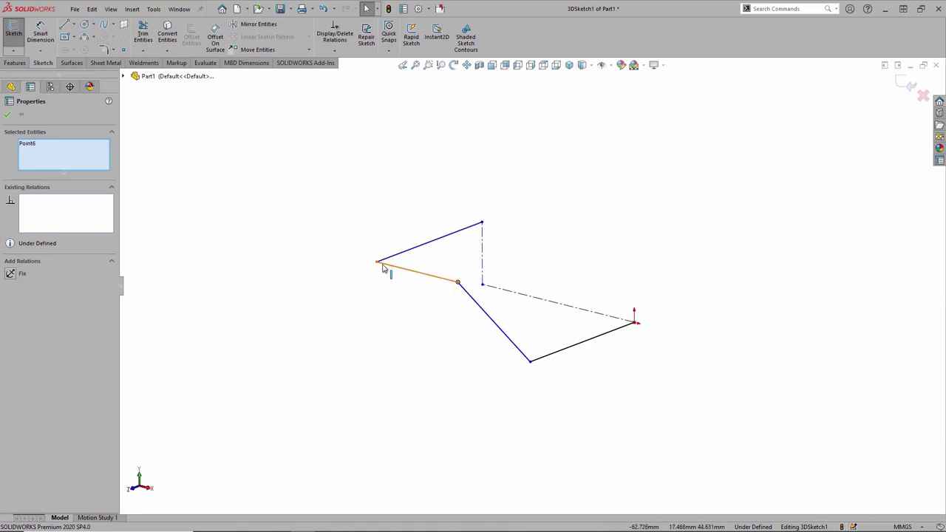
right_click(379, 263)
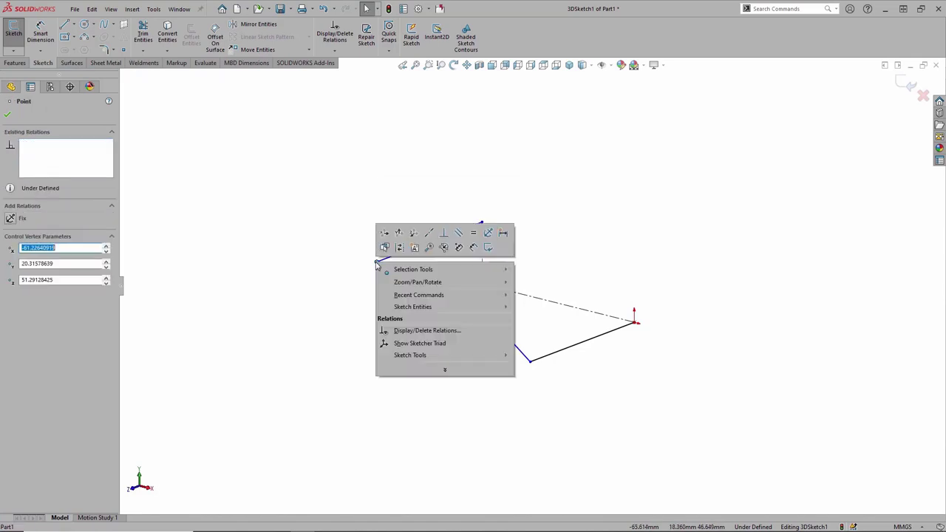
left_click(446, 347)
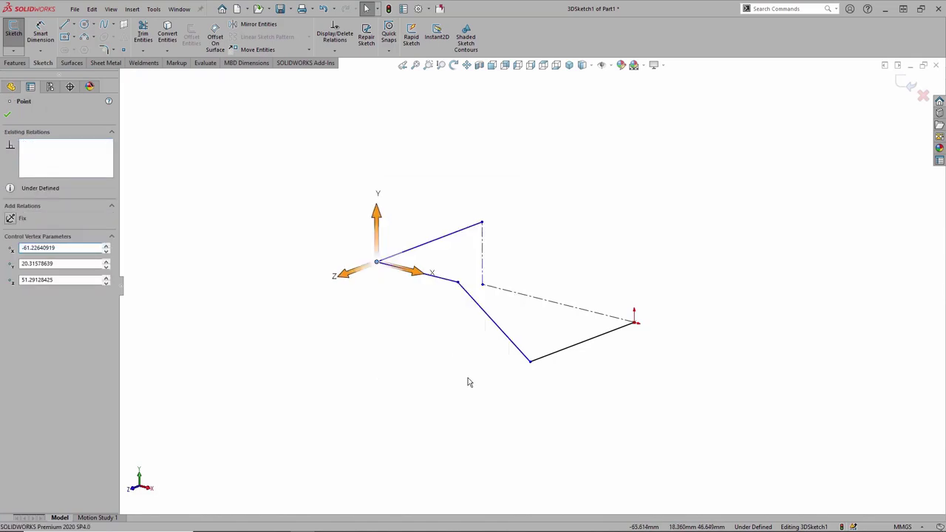
left_click(415, 273)
left_click_drag(421, 276, 402, 197)
left_click(402, 197)
right_click(401, 197)
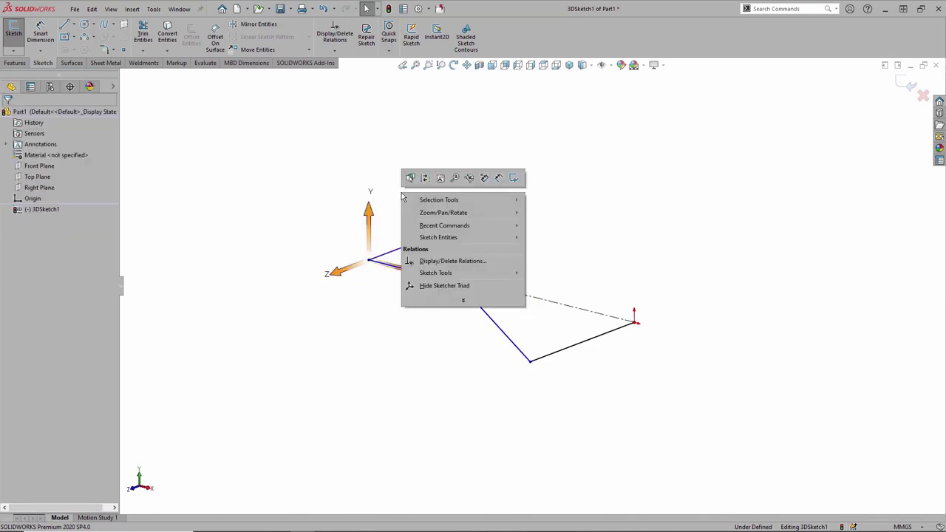
left_click(451, 283)
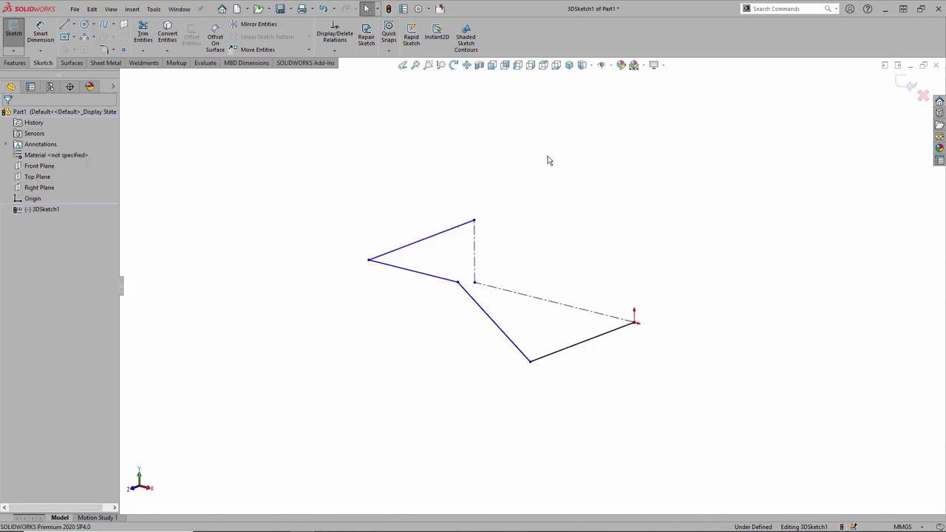
Step: Dimension the length of the solid Z-direction line starting at the origin as 50 mm
key("s")
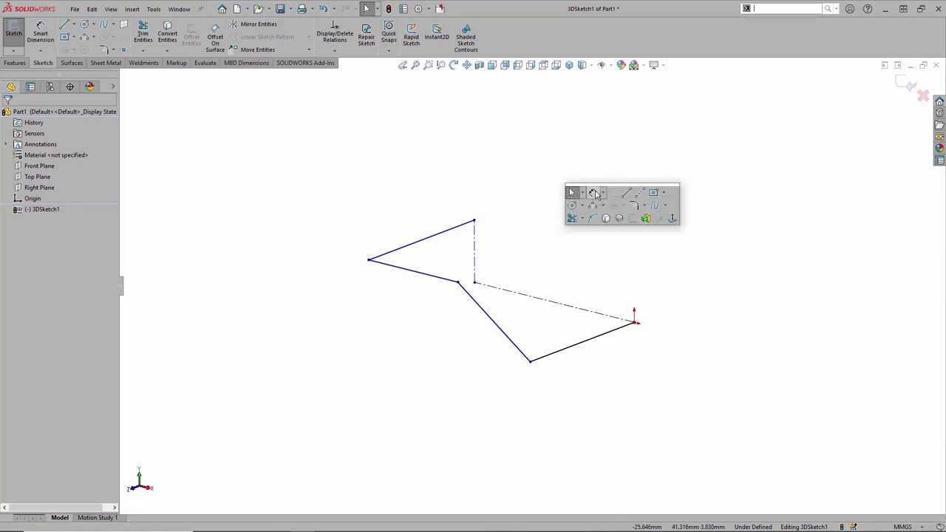
left_click(597, 194)
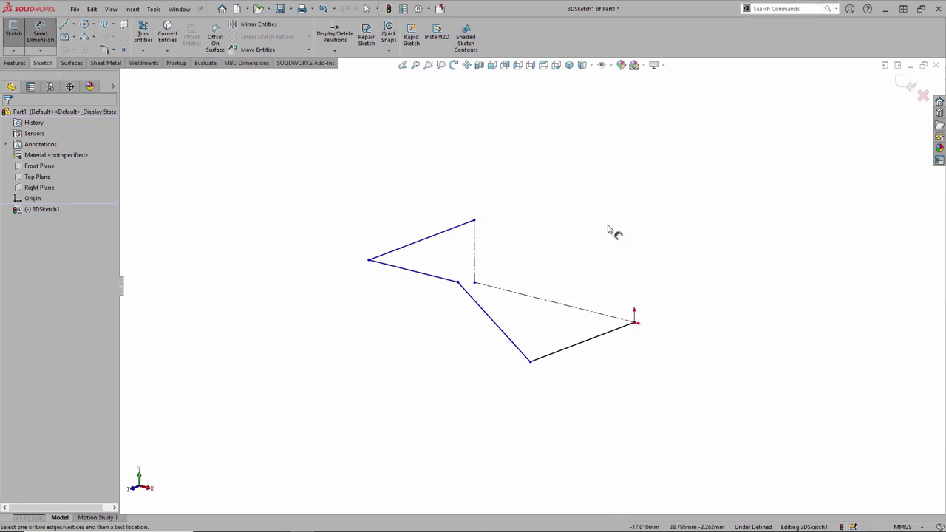
left_click(610, 343)
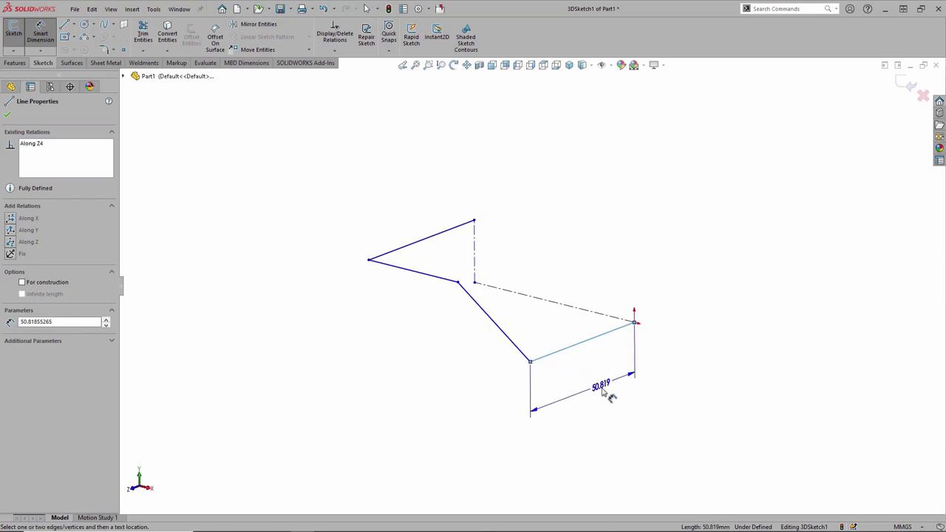
left_click(606, 395)
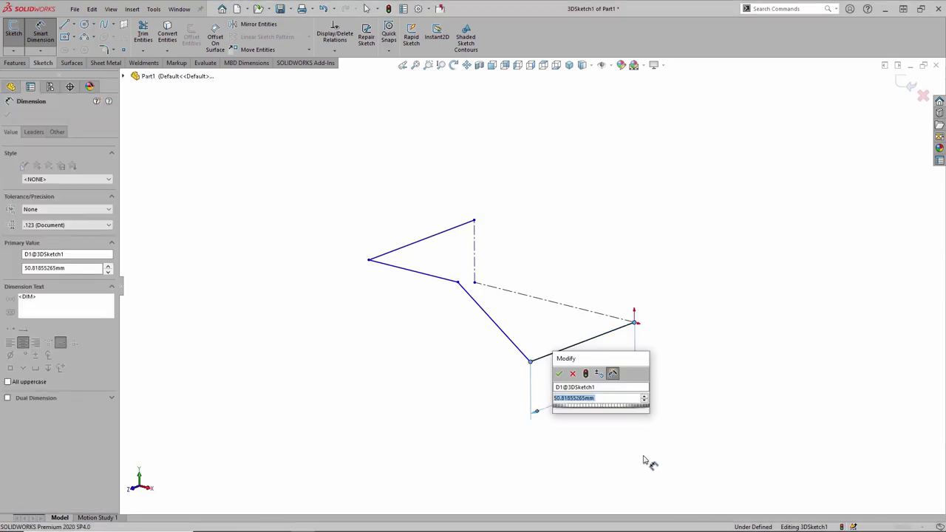
type("50")
key("Return")
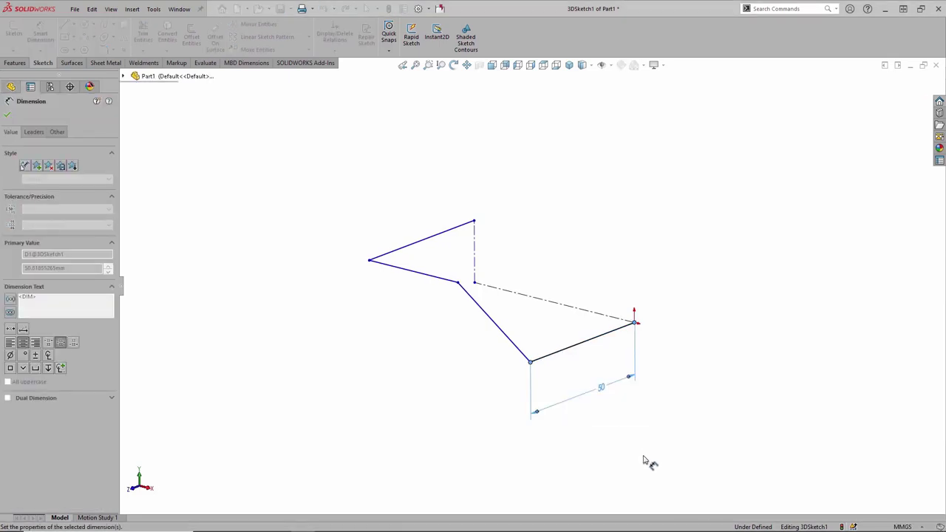
Step: Dimension the Y-direction distance between the origin and the path's leftmost corner as 20 mm
left_click(631, 322)
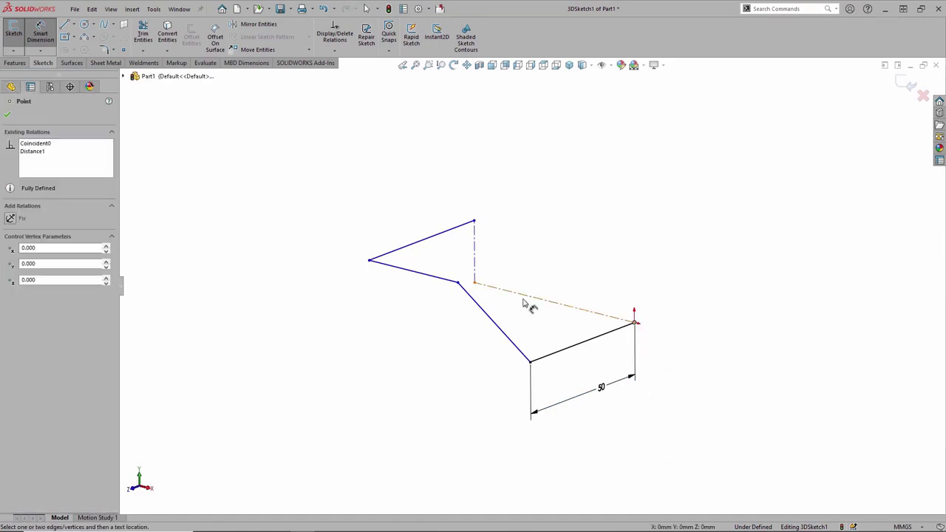
left_click(370, 262)
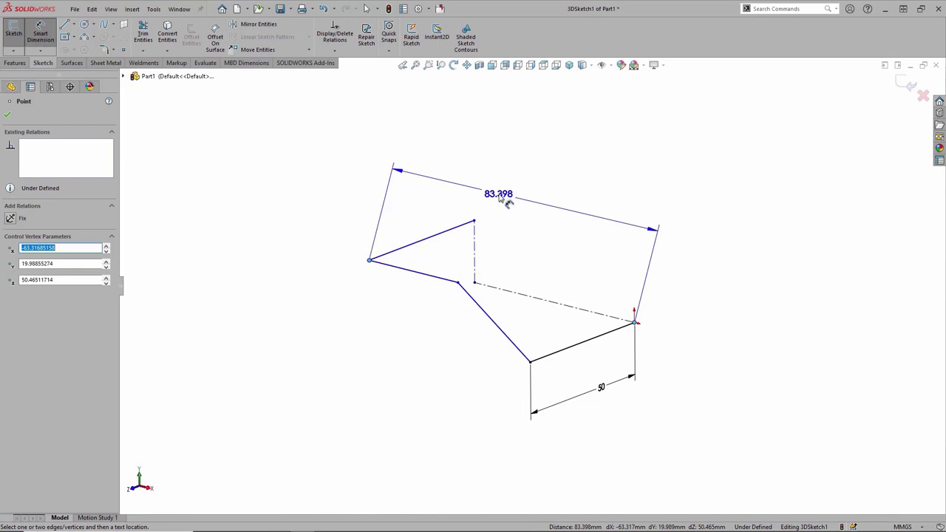
key("Tab")
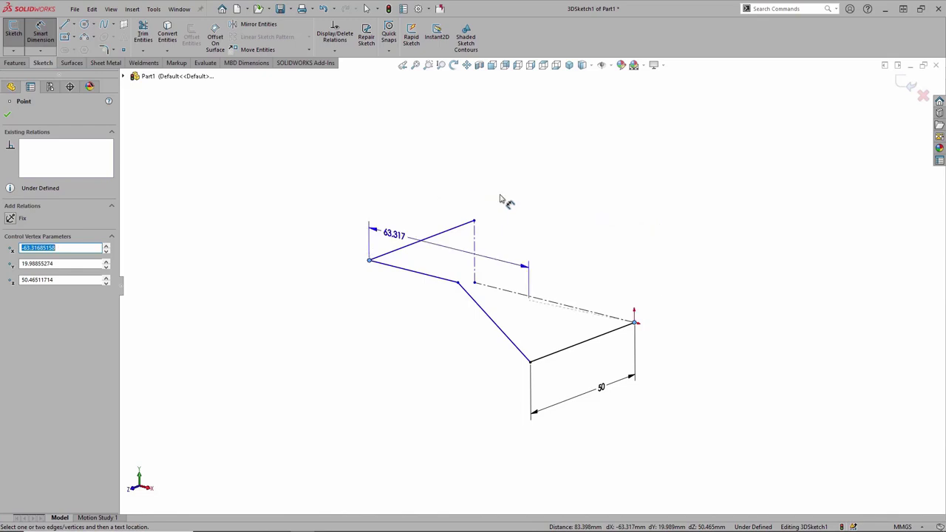
mouse_move(497, 226)
middle_mouse_down()
mouse_move(454, 217)
mouse_move(500, 205)
mouse_move(528, 211)
middle_mouse_up()
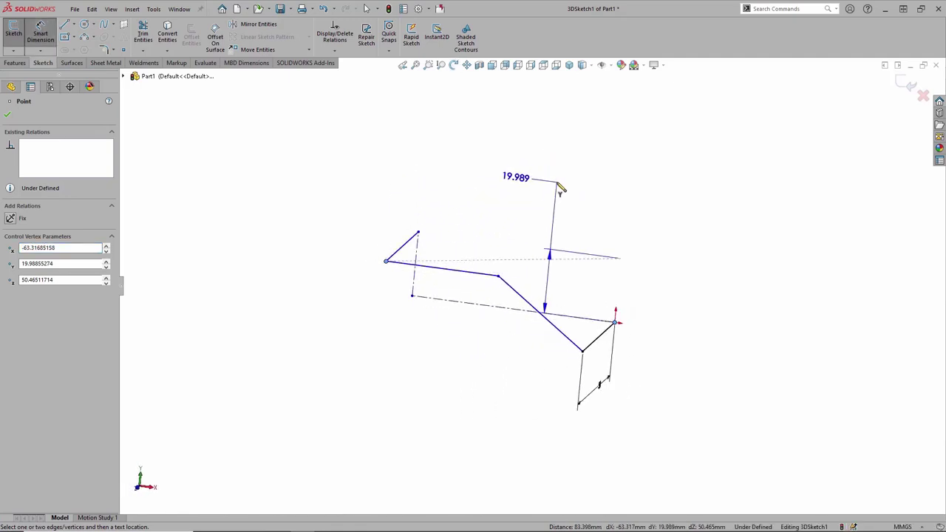
middle_click_drag(559, 185, 526, 198)
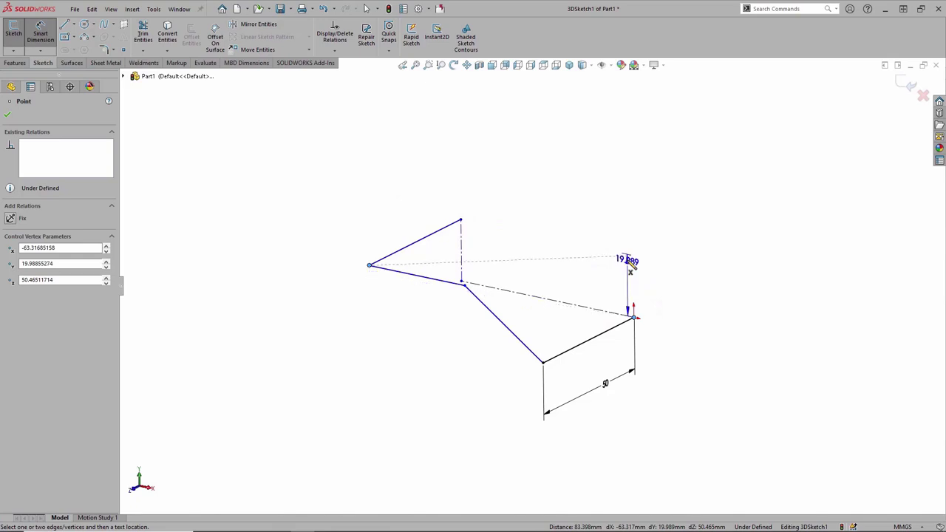
left_click(687, 312)
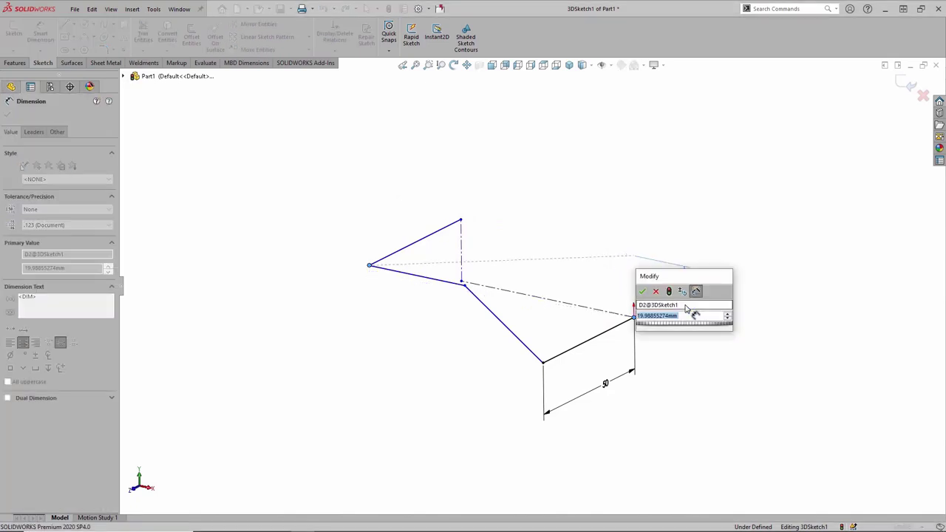
type("20")
key("Return")
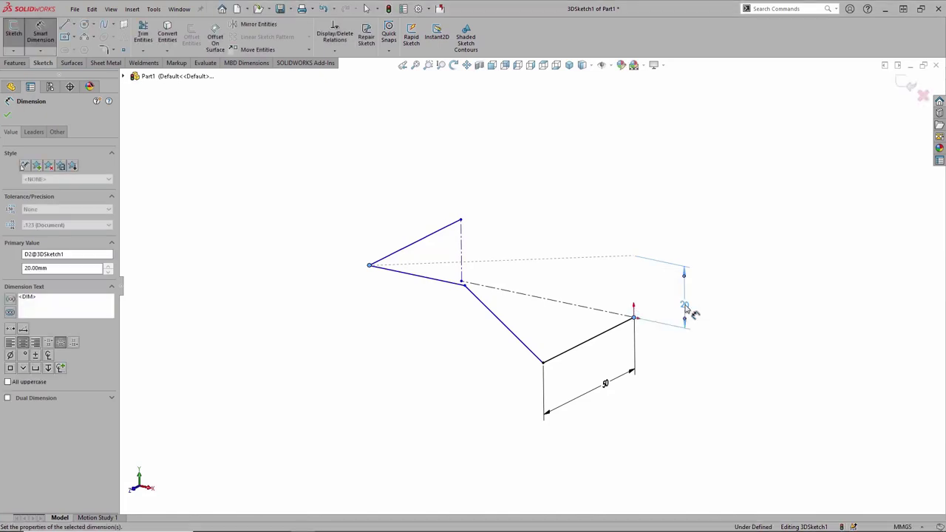
left_click(703, 375)
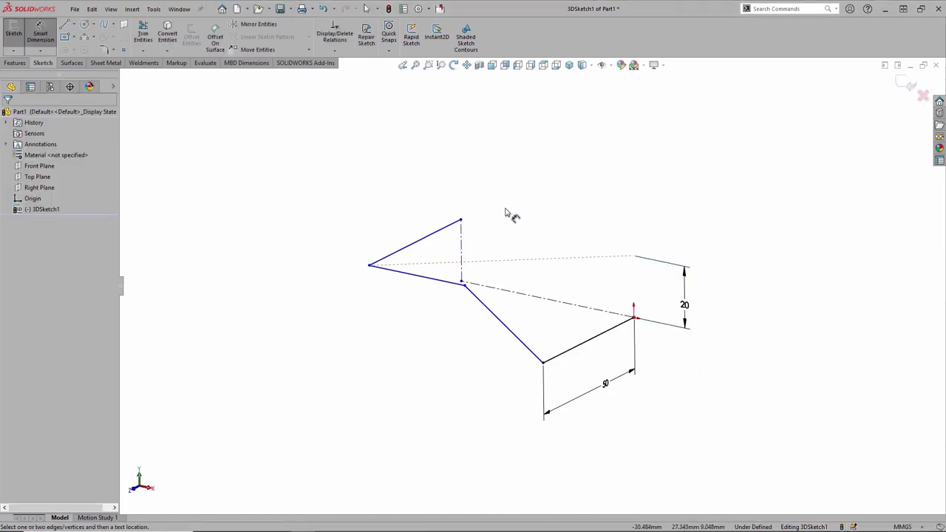
Step: Exit the 3D sketch and close the part document
right_click(358, 174)
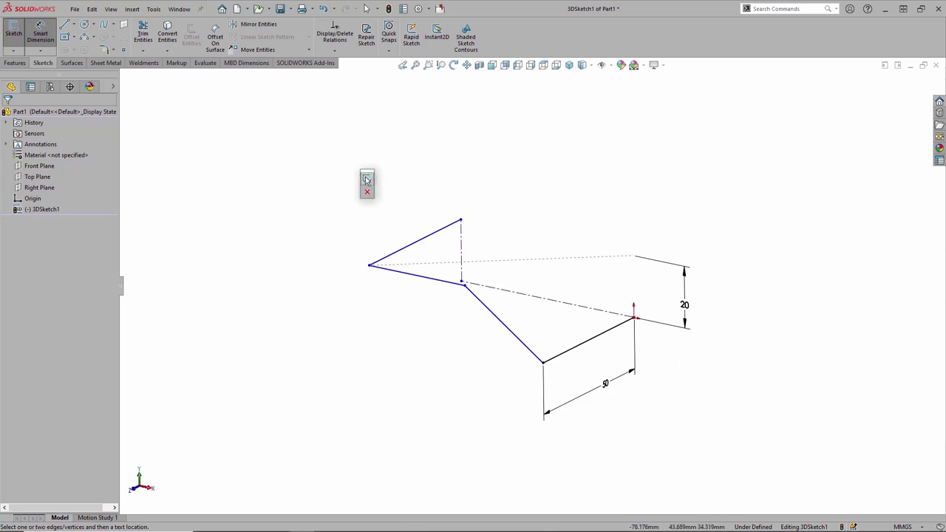
left_click(362, 205)
left_click(363, 209)
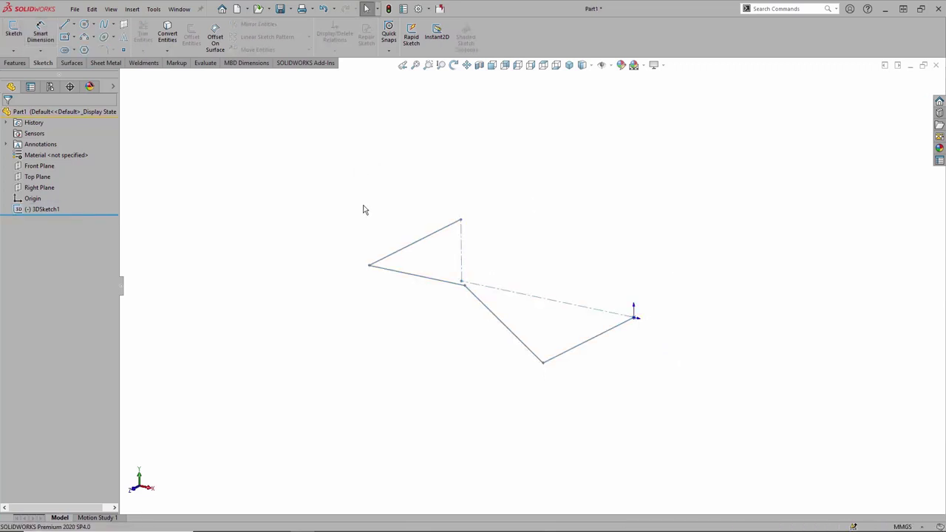
left_click(441, 9)
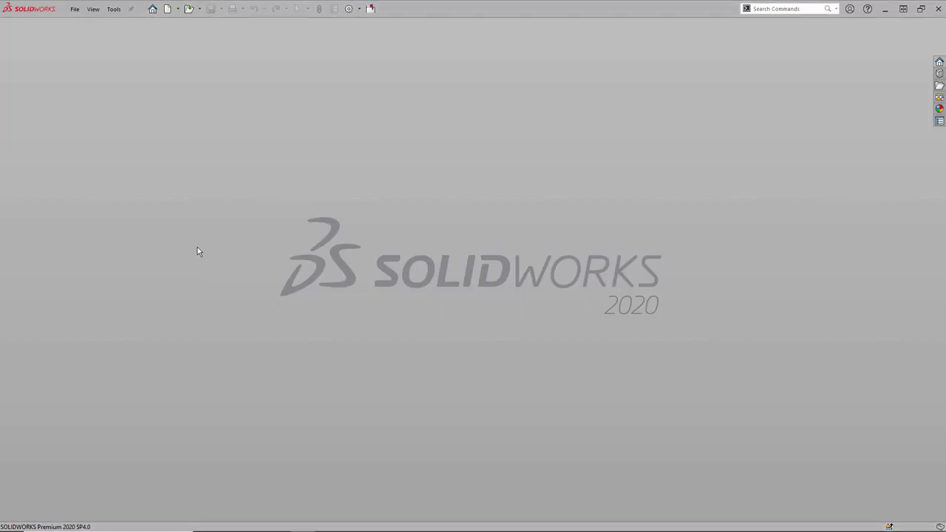
Step: Create a new part from the Part_MM training template and start a 3D sketch with the Top Plane activated
left_click(167, 9)
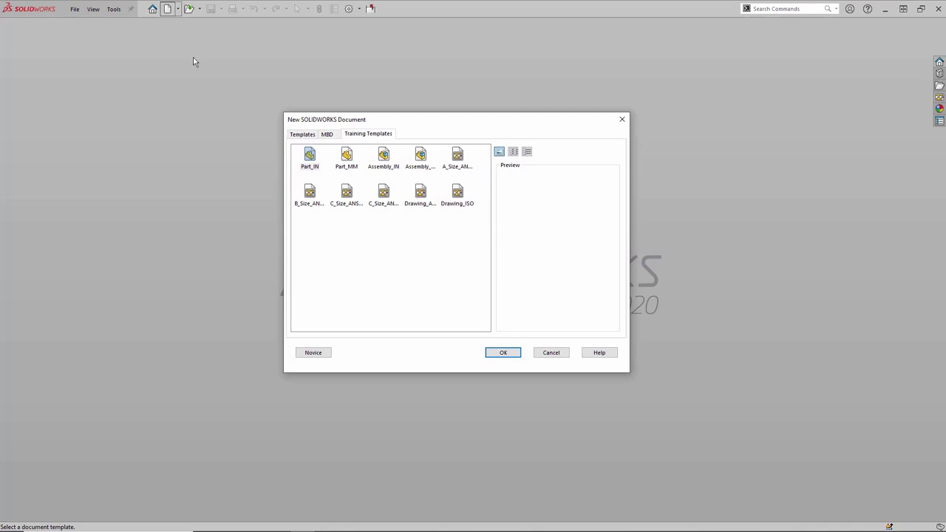
left_click(347, 155)
double_click(348, 155)
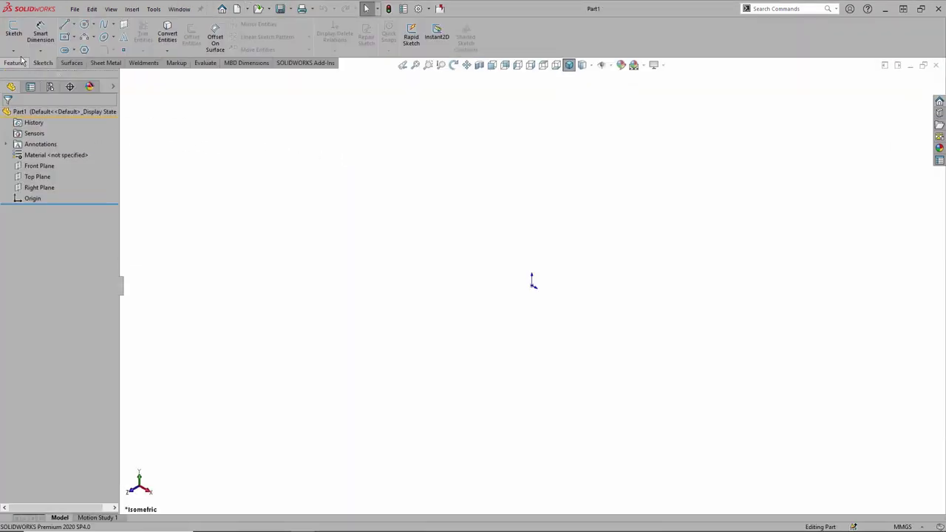
left_click(13, 50)
left_click(32, 74)
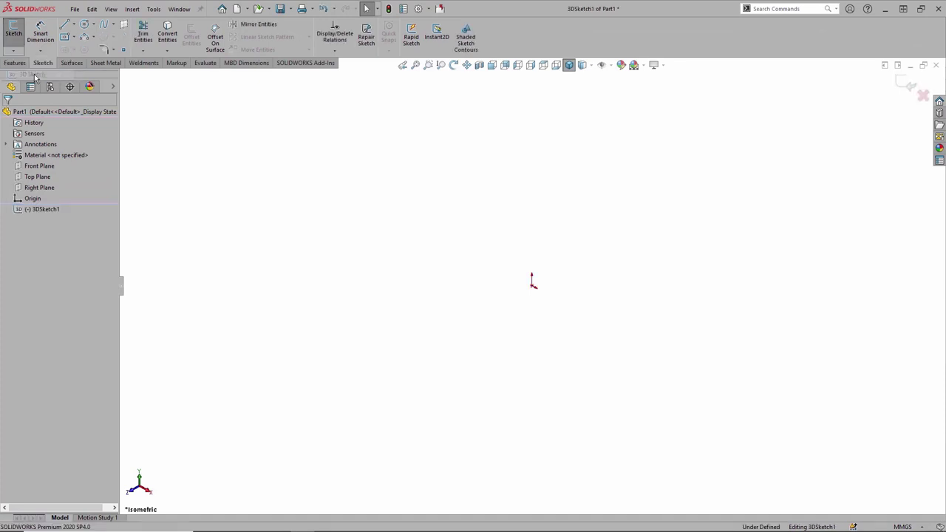
left_click(44, 178)
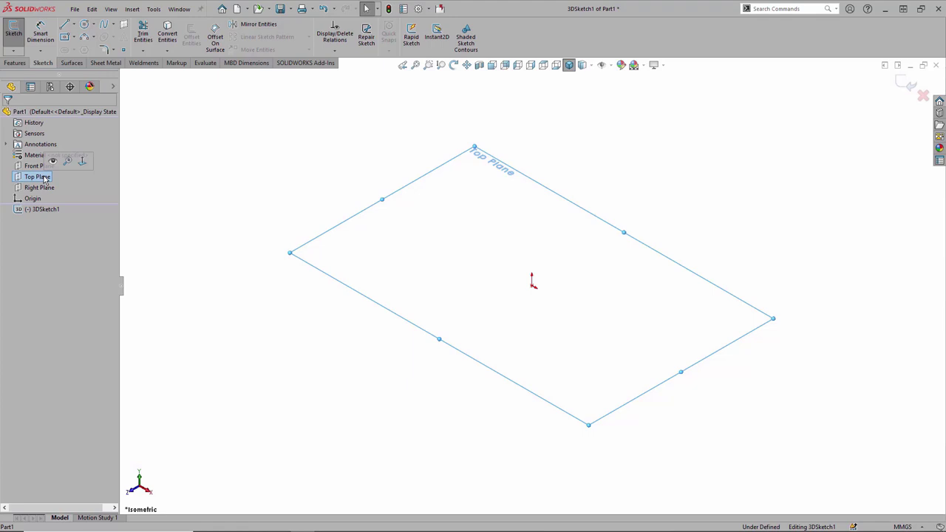
left_click(45, 179, "ctrl")
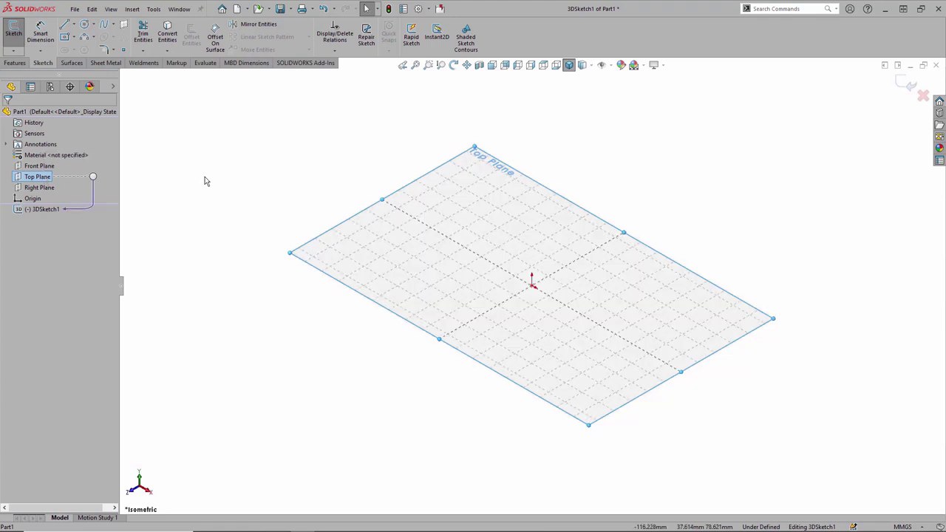
Step: Sketch a closed four-point spline around the origin on the Top Plane, with points about 44 mm out along the X and Z axes
key("s")
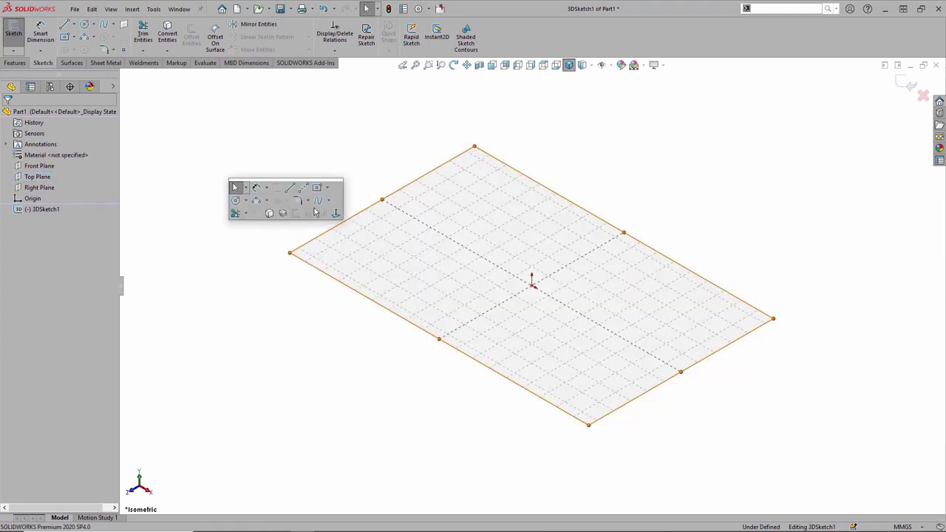
left_click(321, 201)
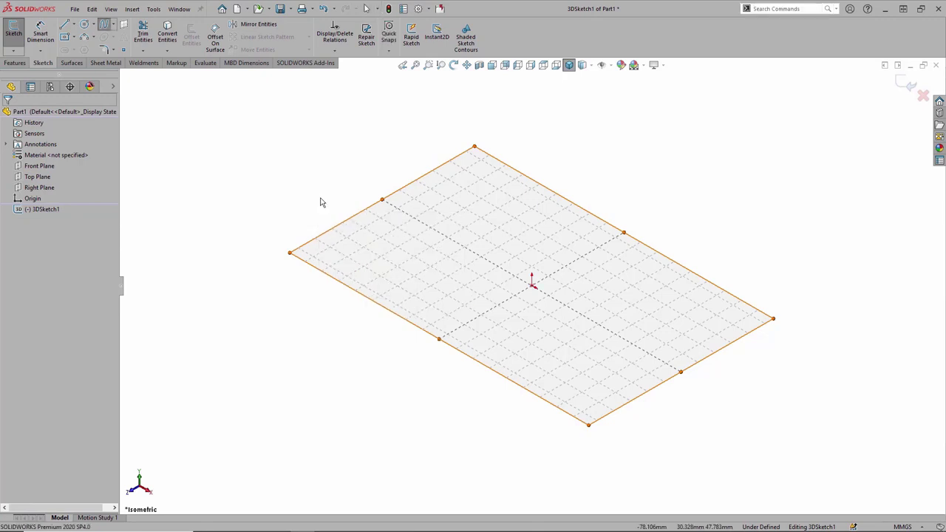
left_click(610, 241)
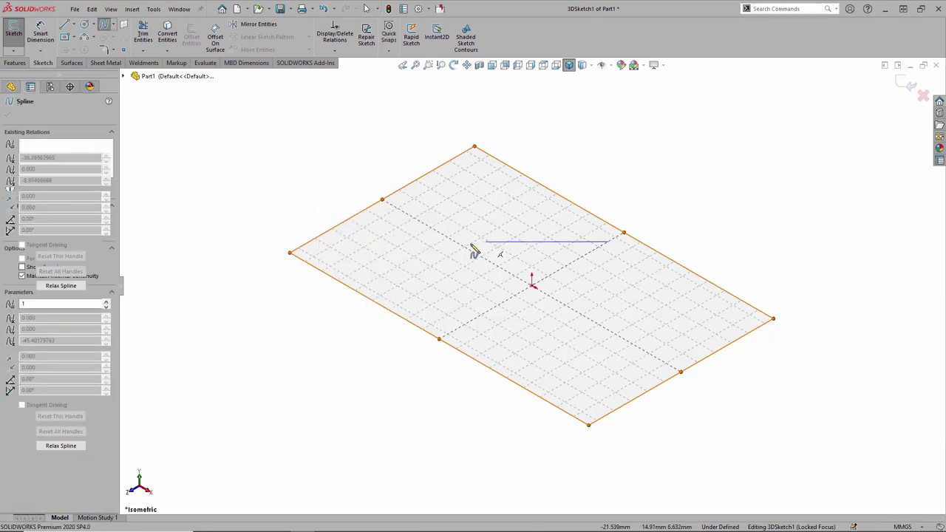
left_click(457, 246)
left_click(462, 332)
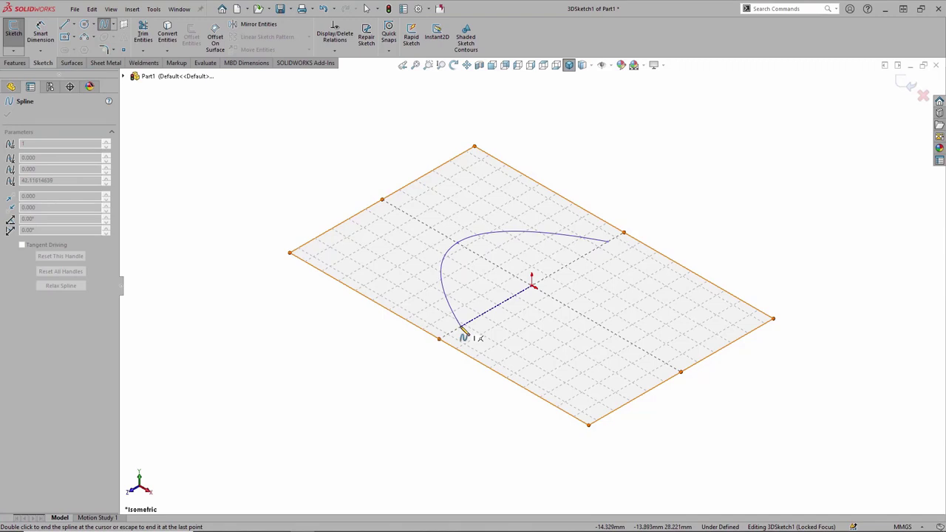
left_click(606, 334)
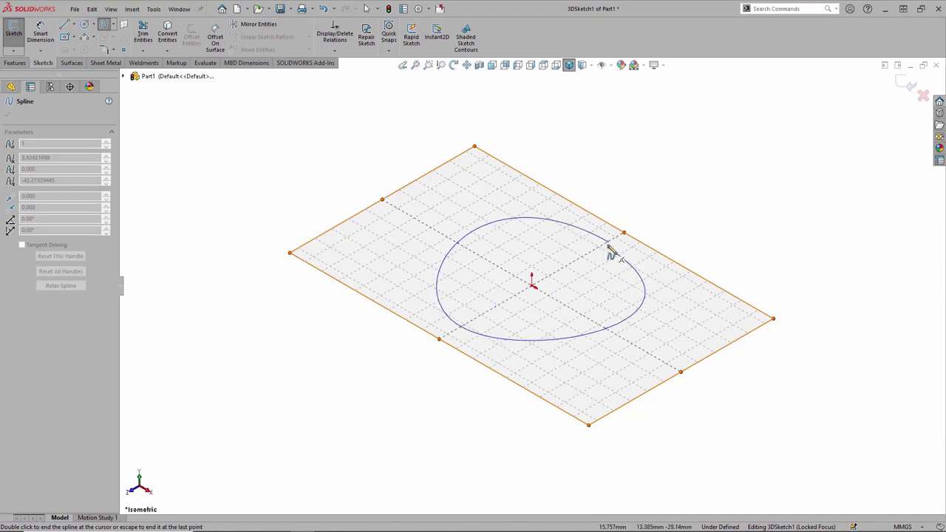
left_click(609, 243)
key("Escape")
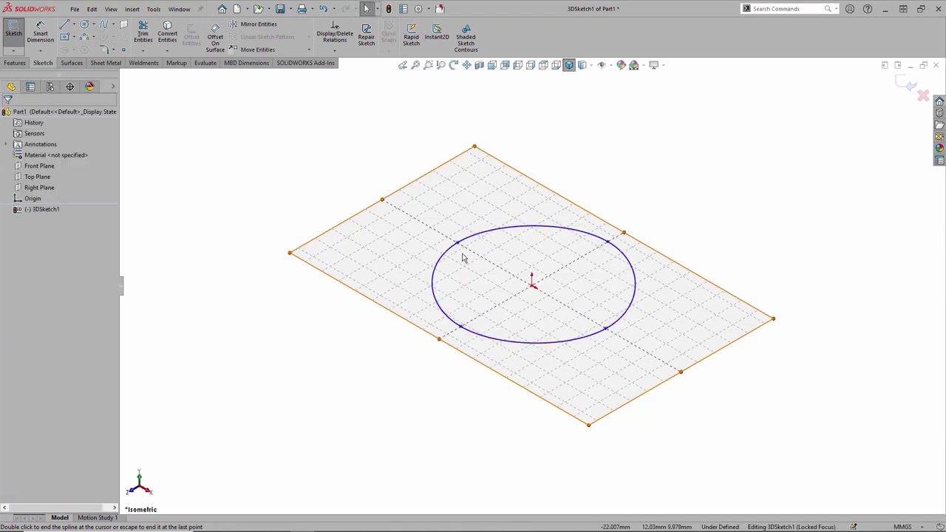
Step: Try to raise the spline's negative-X point along Y with the sketcher triad, and hide the triad
left_click(457, 244)
right_click(459, 246)
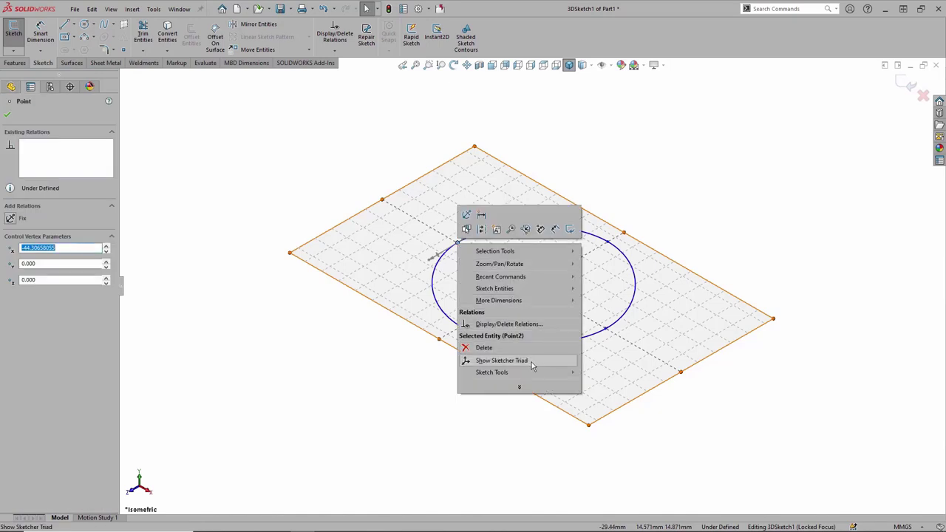
left_click(532, 365)
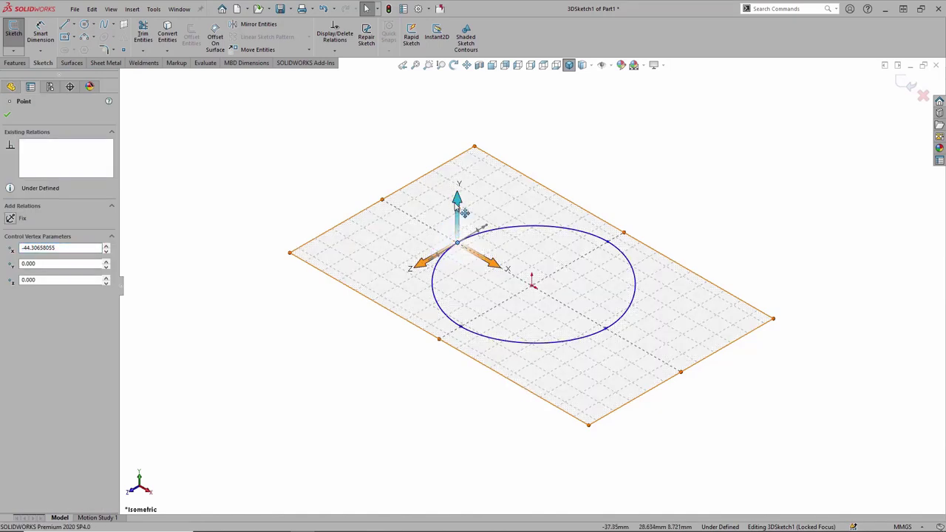
left_click_drag(457, 198, 464, 148)
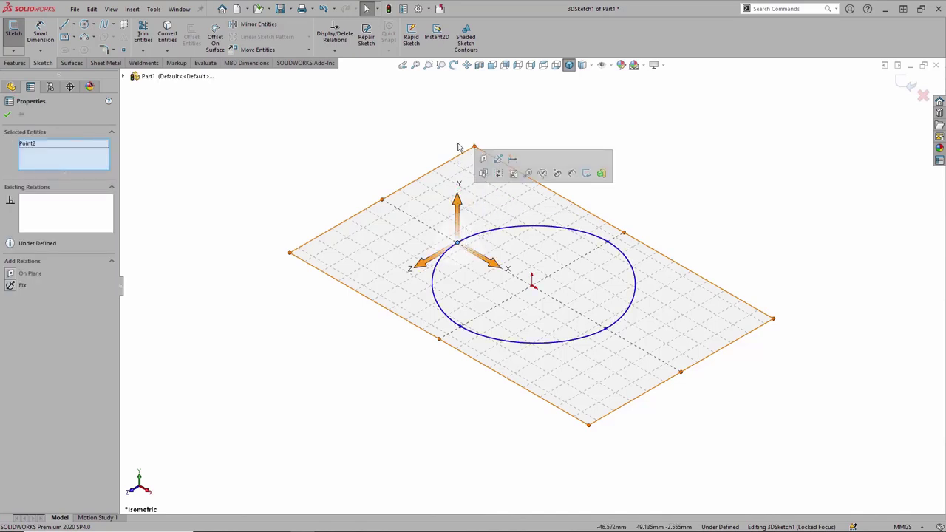
left_click(457, 147)
right_click(456, 148)
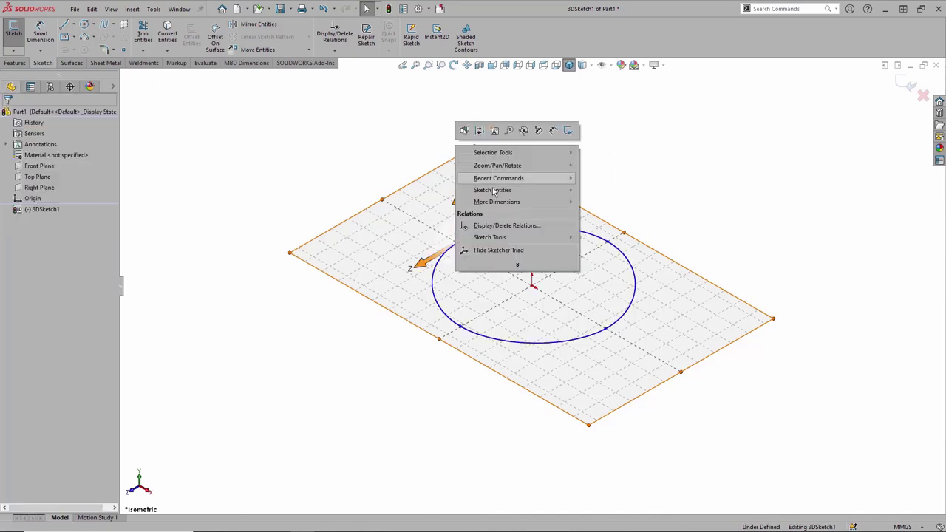
left_click(528, 250)
Step: Delete the closed spline's On Plane relation and deactivate the Top Plane in the 3D sketch
left_click(522, 233)
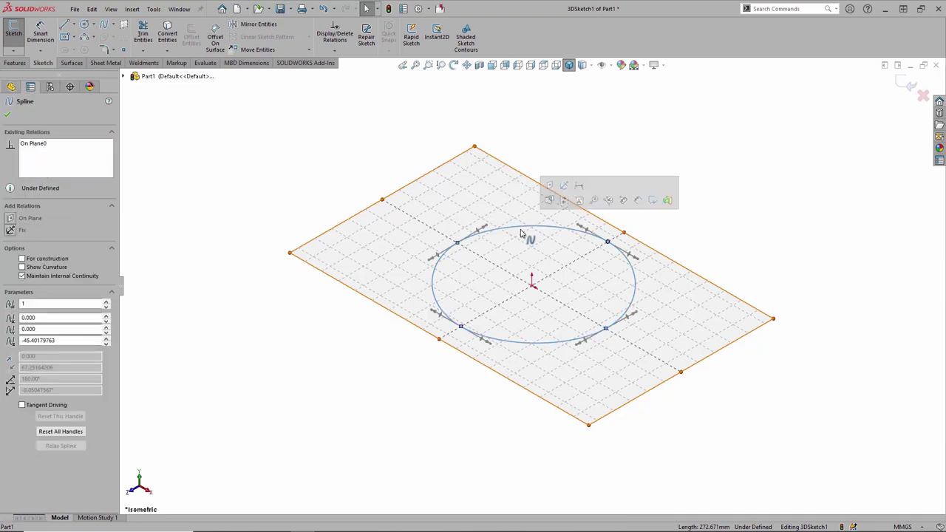
left_click(46, 147)
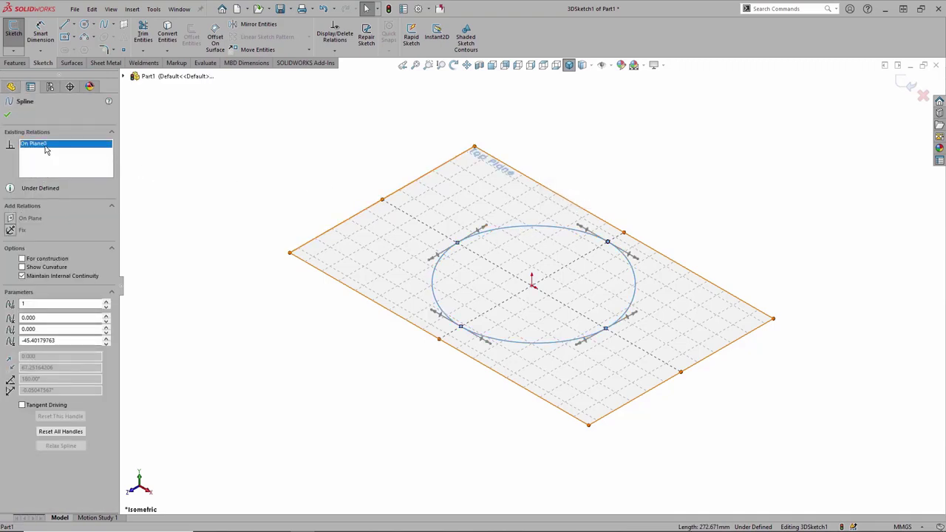
right_click(45, 151)
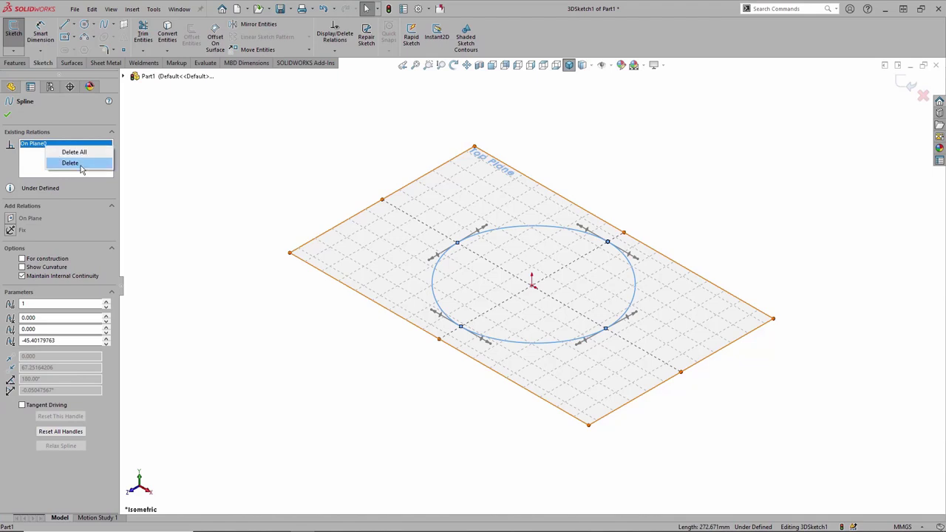
left_click(77, 164)
left_click(250, 190)
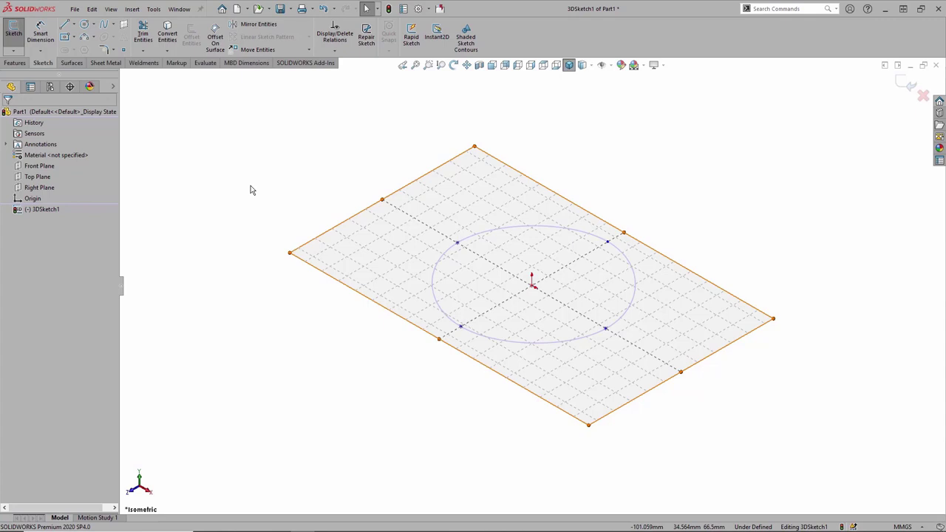
double_click(250, 190)
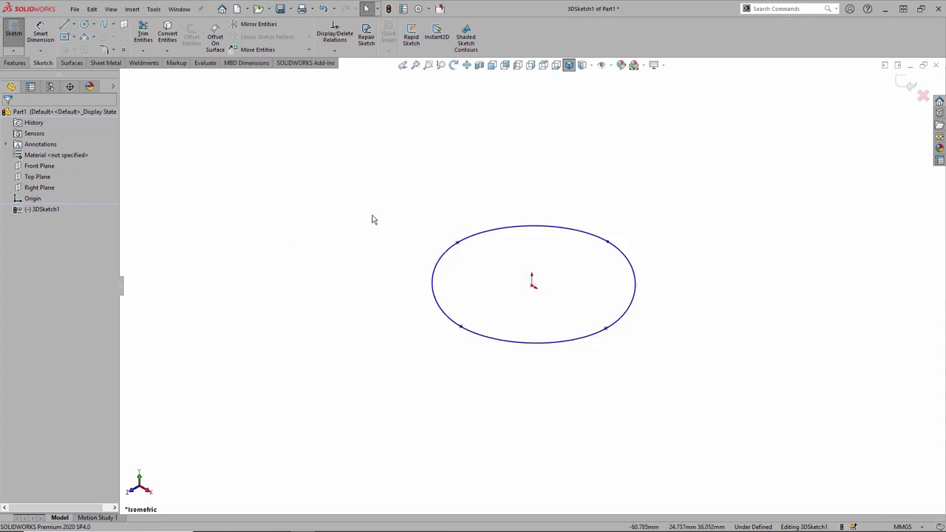
Step: Raise the spline's negative-X point upward along Y with the sketcher triad
right_click(457, 243)
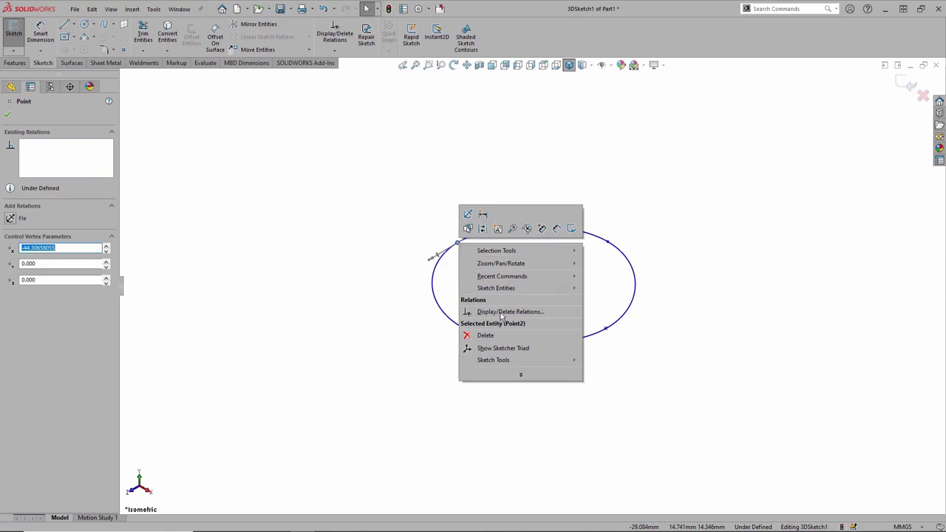
left_click(530, 346)
left_click_drag(458, 205, 459, 177)
mouse_move(609, 274)
middle_mouse_down()
mouse_move(597, 196)
mouse_move(638, 212)
mouse_move(630, 222)
middle_mouse_up()
Step: Move the sketcher triad to the spline's positive-X point and raise that point upward along Y
right_click(632, 303)
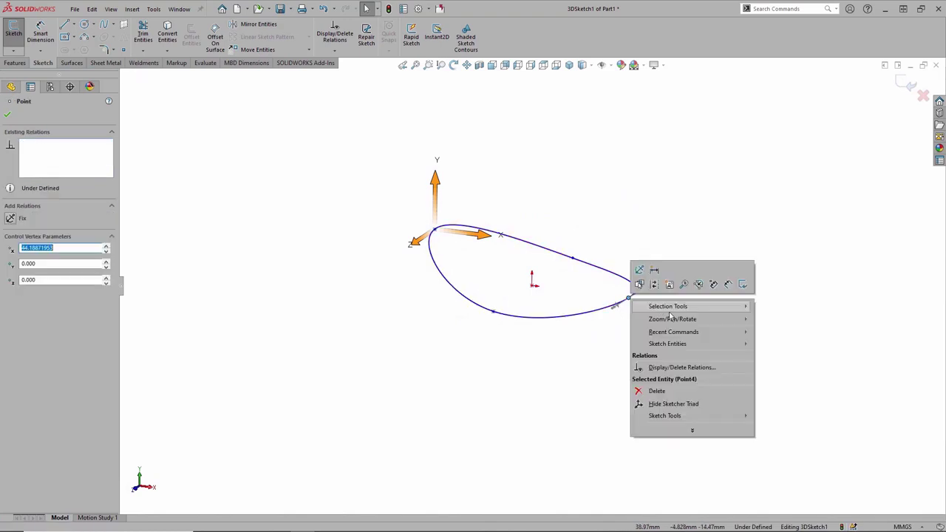
left_click(618, 355)
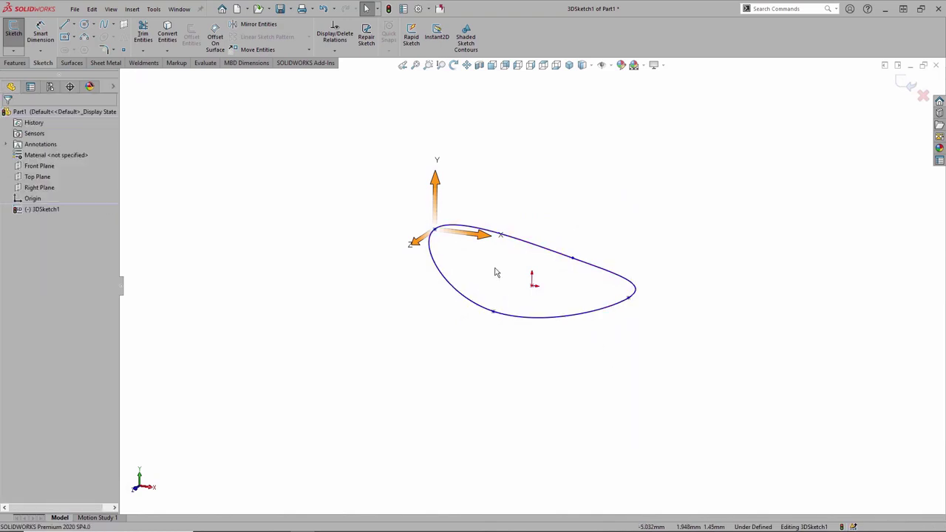
right_click(440, 234)
left_click(479, 299)
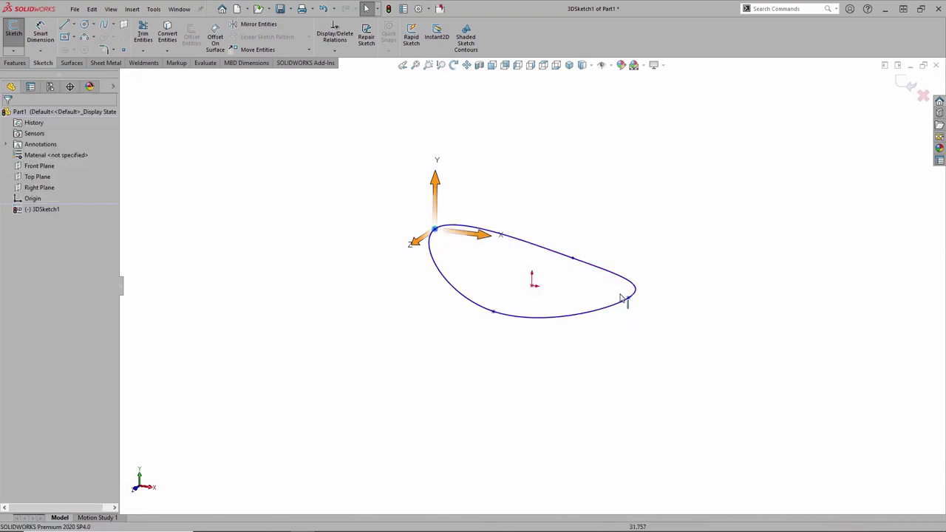
left_click(631, 300)
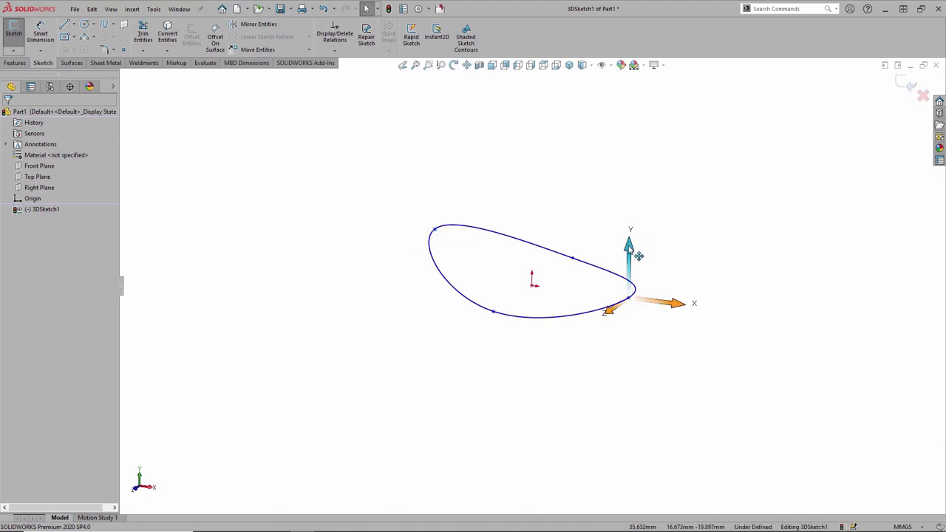
left_click_drag(636, 253, 629, 221)
mouse_move(631, 326)
middle_mouse_down()
mouse_move(650, 298)
mouse_move(676, 313)
mouse_move(623, 321)
mouse_move(634, 334)
middle_mouse_up()
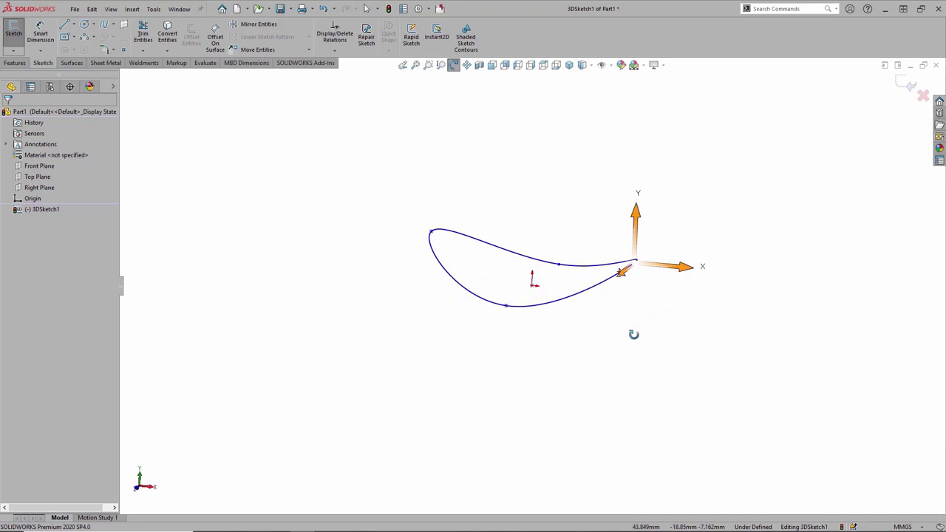
Step: Hide the sketcher triad and exit the 3D sketch
right_click(690, 201)
left_click(753, 294)
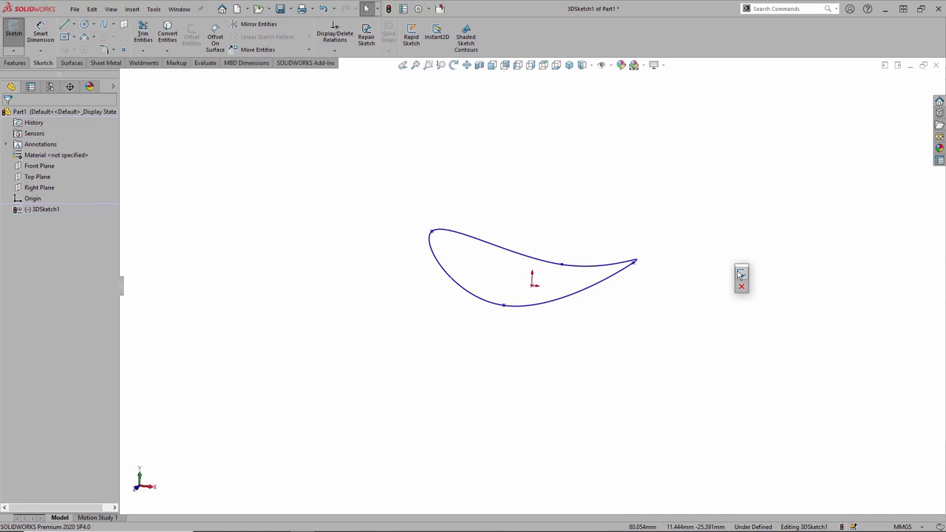
left_click(741, 274)
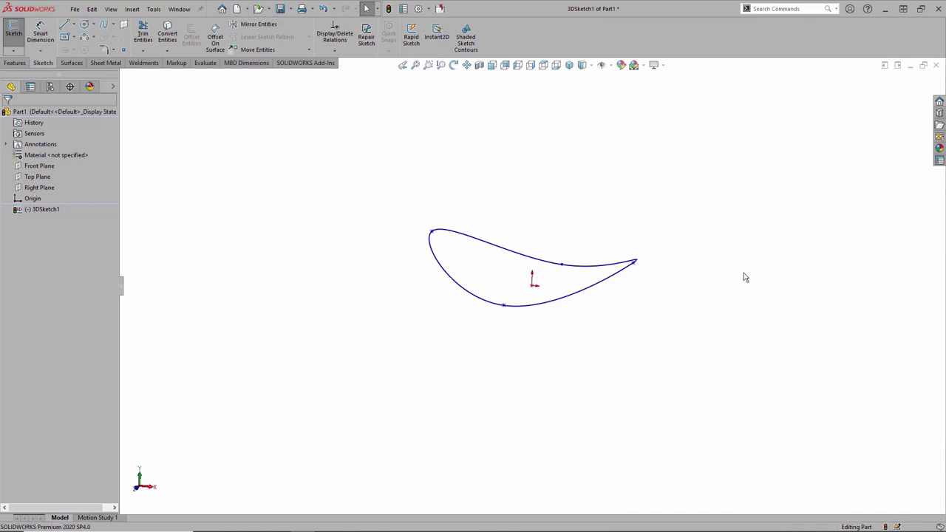
Step: Sketch a vertical line about 48 mm long upward from the origin on the Front Plane and exit the sketch
left_click(43, 166)
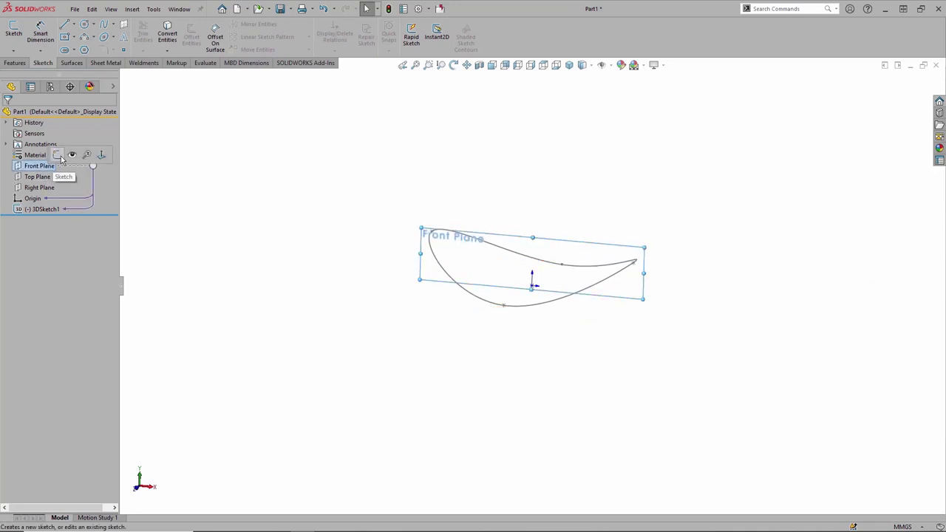
left_click(61, 157)
key("s")
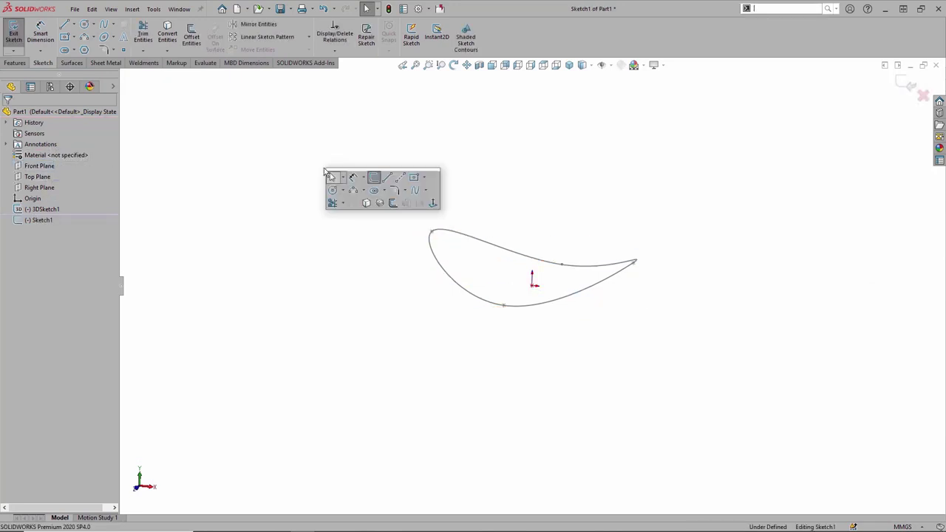
left_click(389, 183)
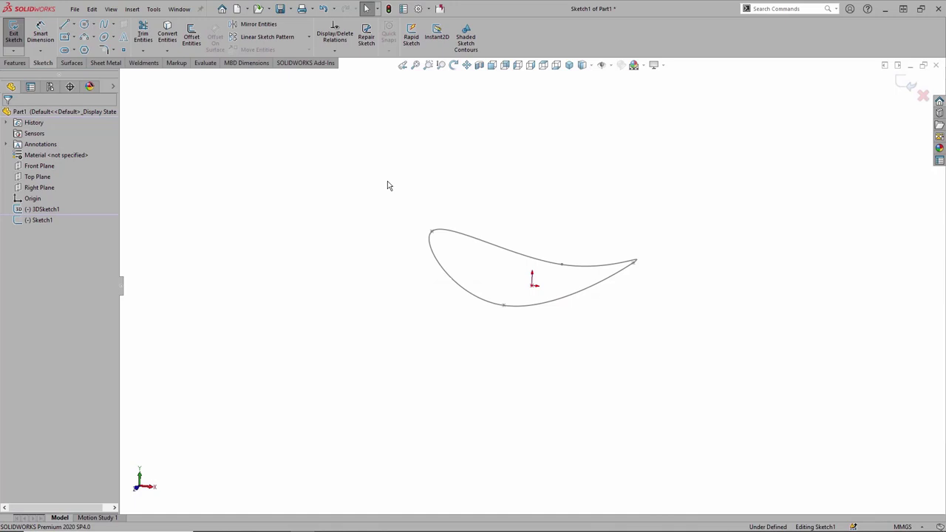
left_click(532, 285)
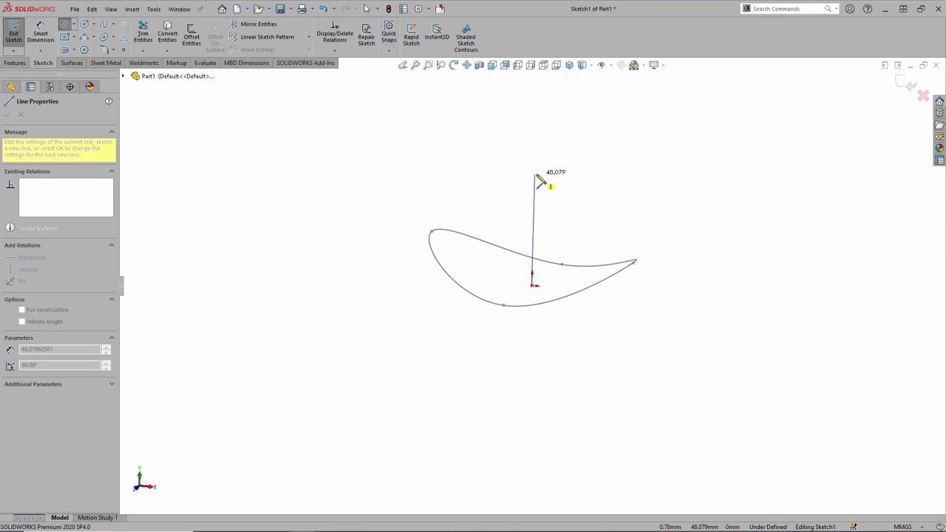
left_click(536, 176)
key("Escape")
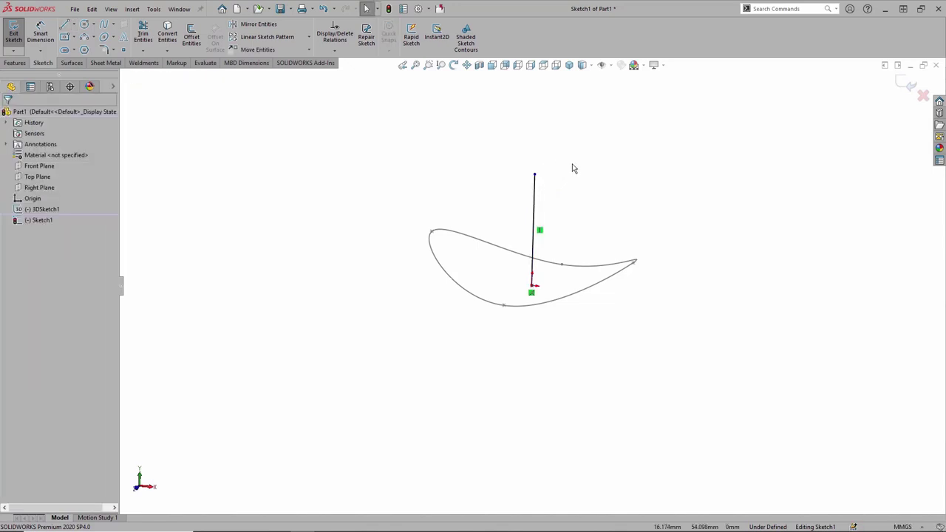
key("d")
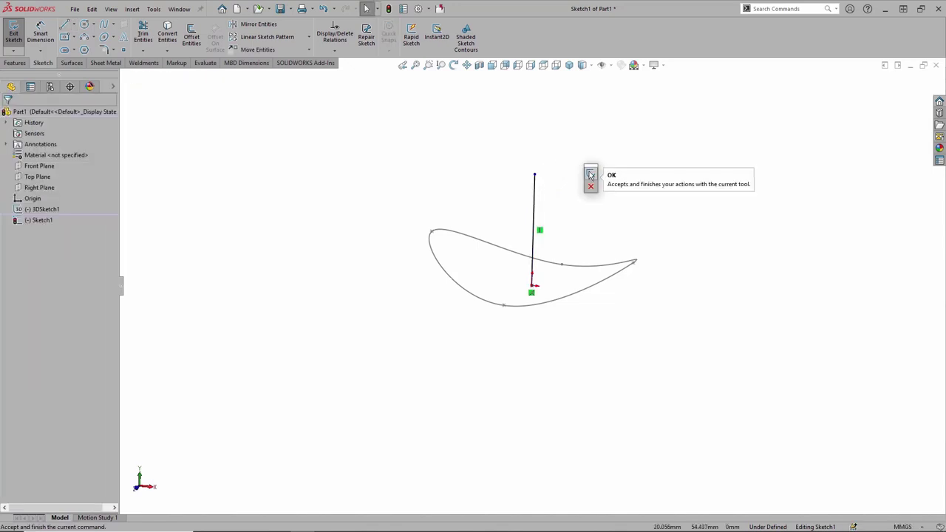
left_click(590, 176)
Step: Extrude the closed 3D spline as a boss, Blind 30 mm, using the vertical sketch line as the direction
key("s")
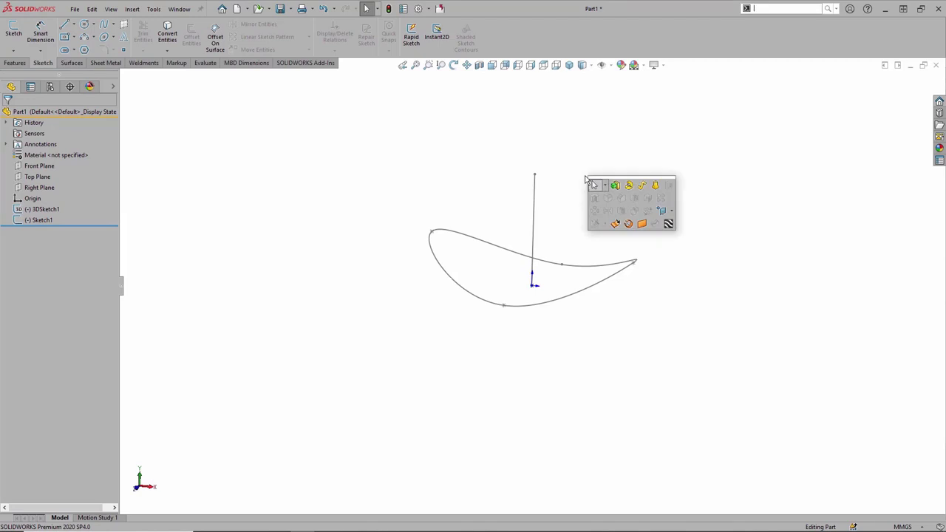
left_click(617, 186)
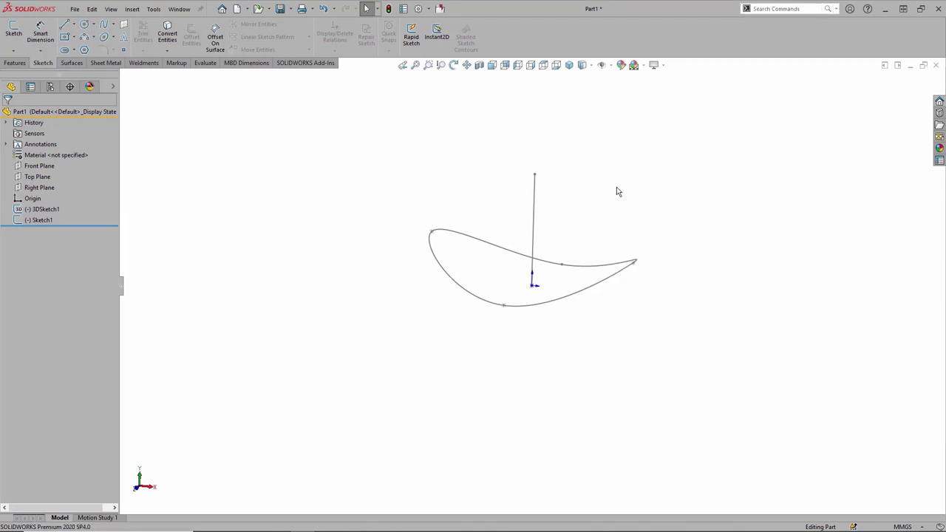
left_click(582, 266)
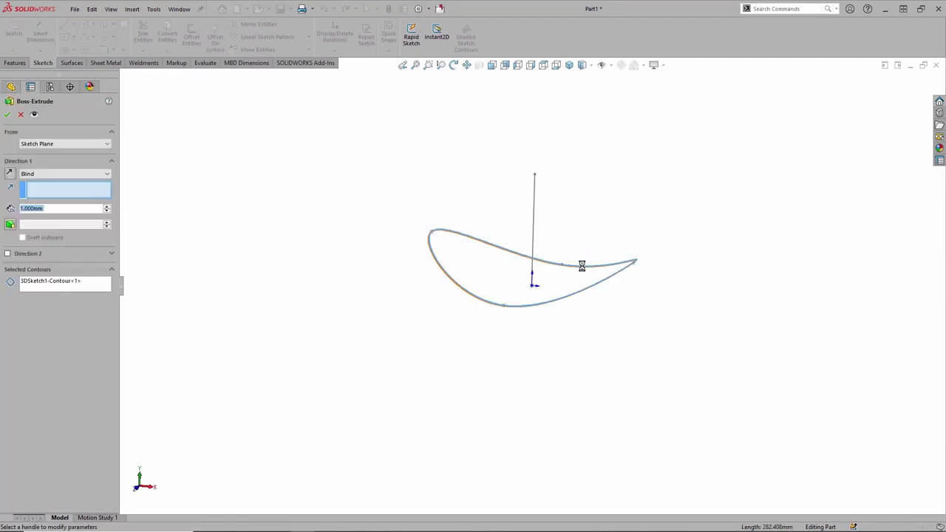
left_click(100, 194)
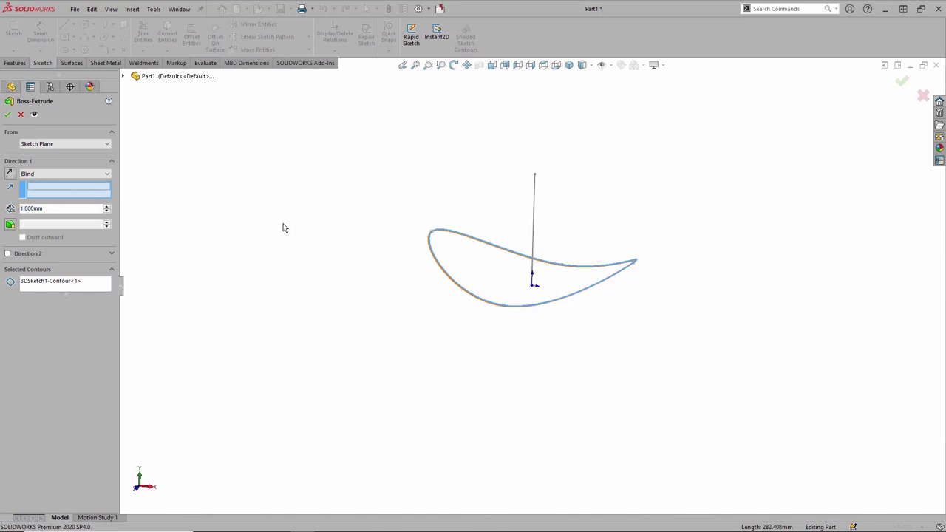
left_click(537, 233)
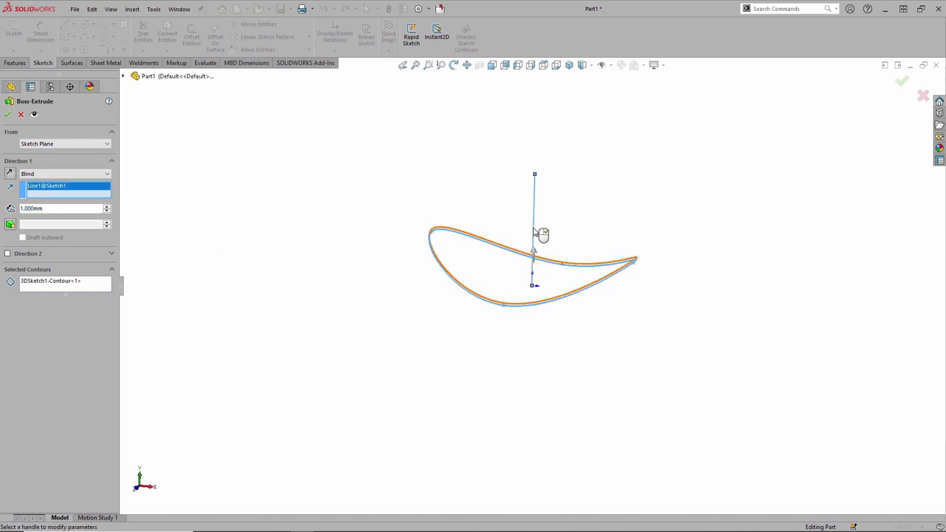
left_click_drag(542, 254, 562, 194)
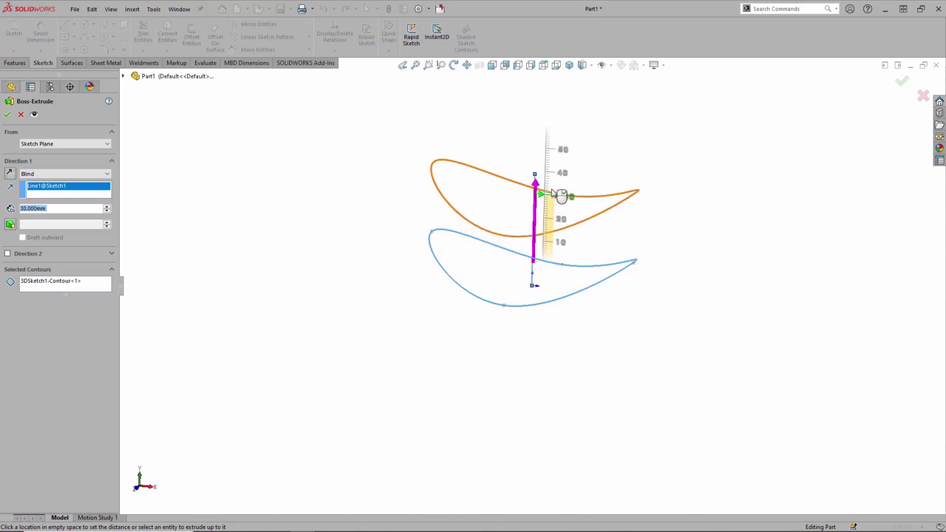
mouse_move(693, 190)
middle_mouse_down()
mouse_move(739, 150)
mouse_move(688, 191)
middle_mouse_up()
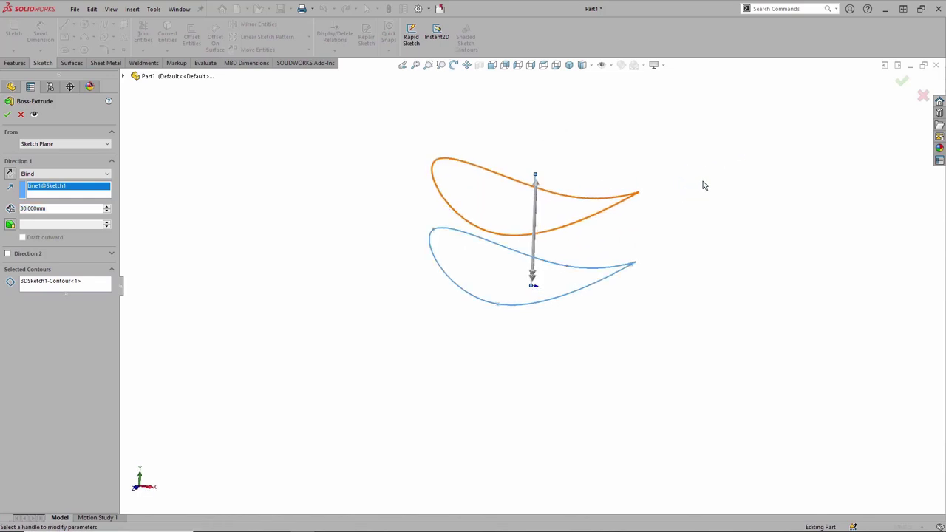
right_click(704, 185)
left_click(712, 192)
Step: Close the part document with the extruded spline body
middle_click_drag(704, 252, 309, 255)
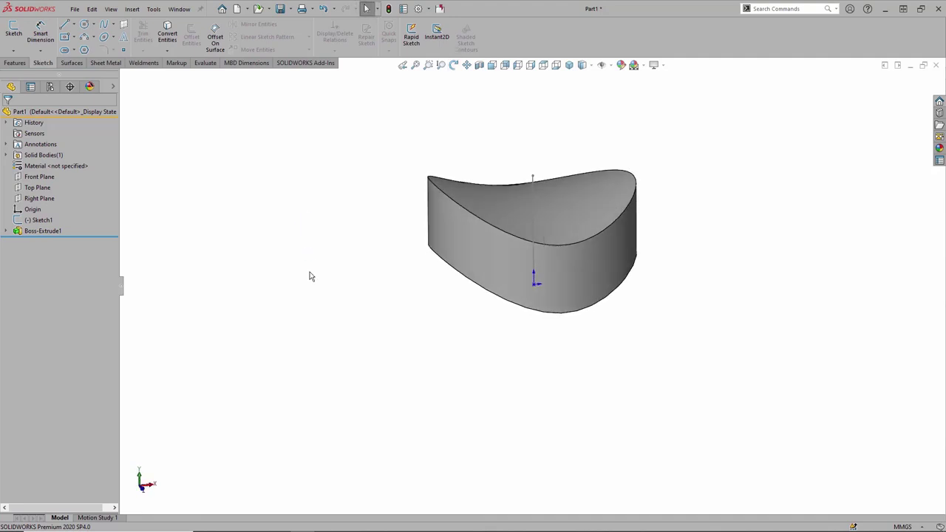
left_click(440, 10)
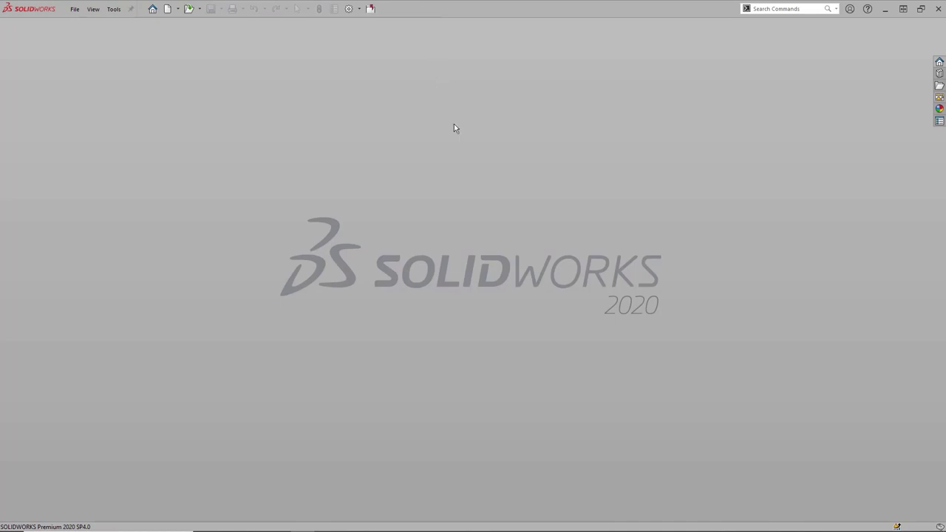